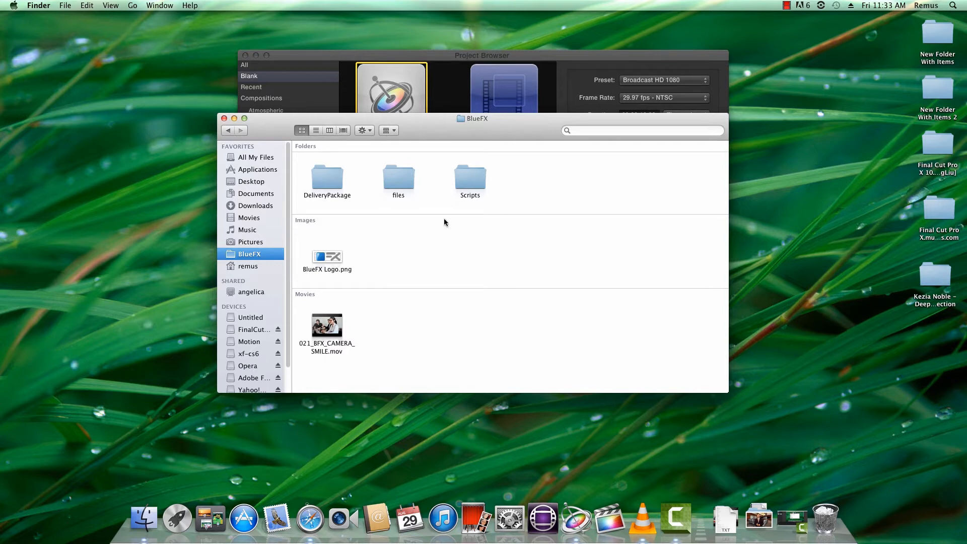
# - Browse DeliveryPackage to the BUSINESS 01 COLOR 01 folder of the business lower thirds and examine its intro, loop and out clips
pyautogui.doubleClick(332, 187)
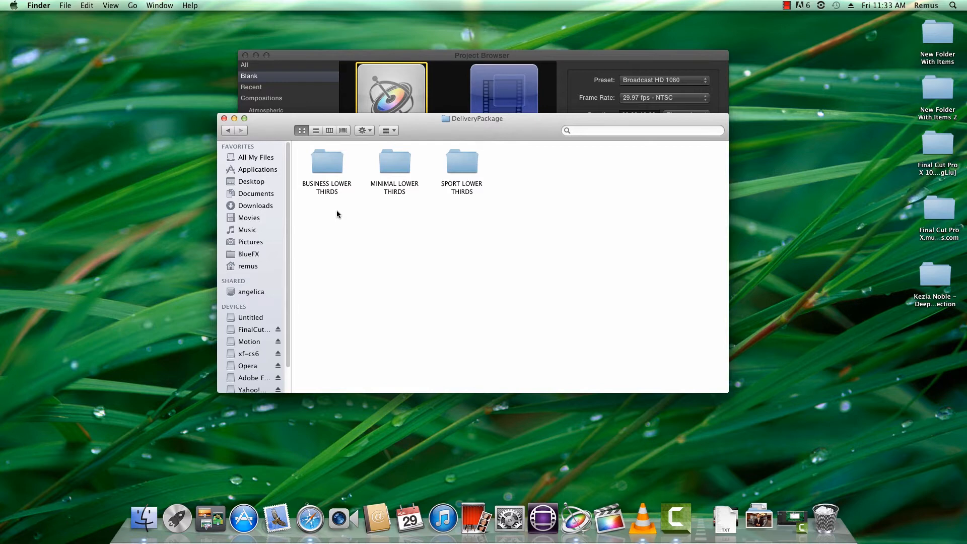
pyautogui.doubleClick(329, 170)
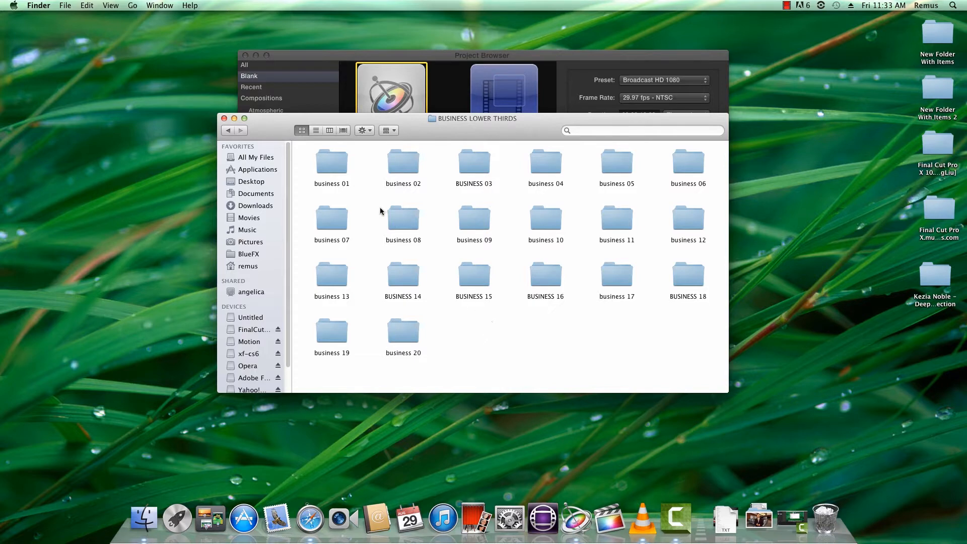
pyautogui.doubleClick(330, 170)
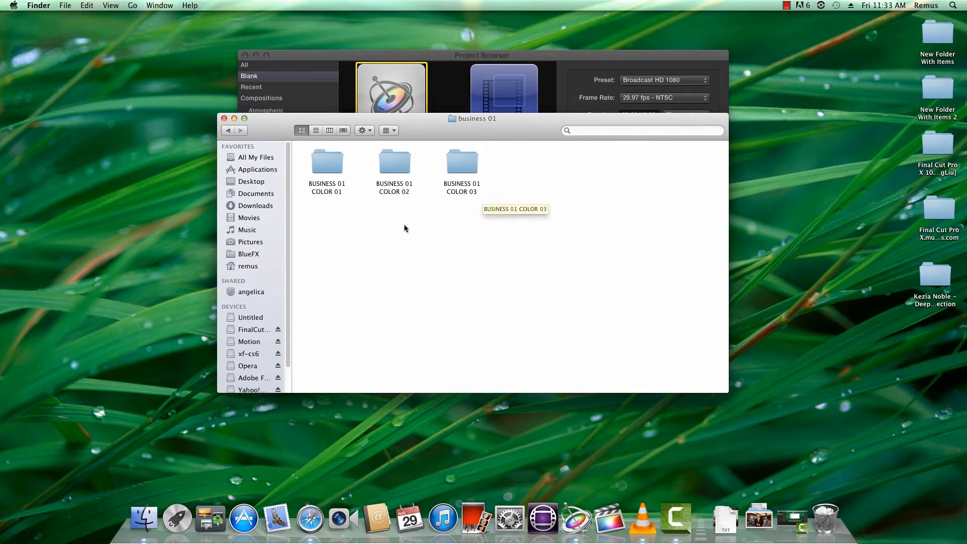
pyautogui.doubleClick(329, 172)
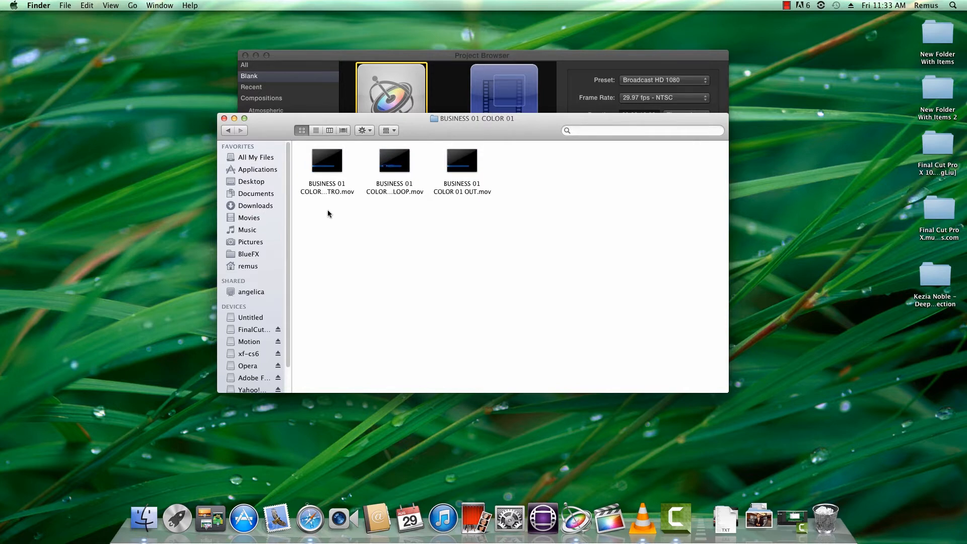
pyautogui.click(328, 194)
pyautogui.click(392, 194)
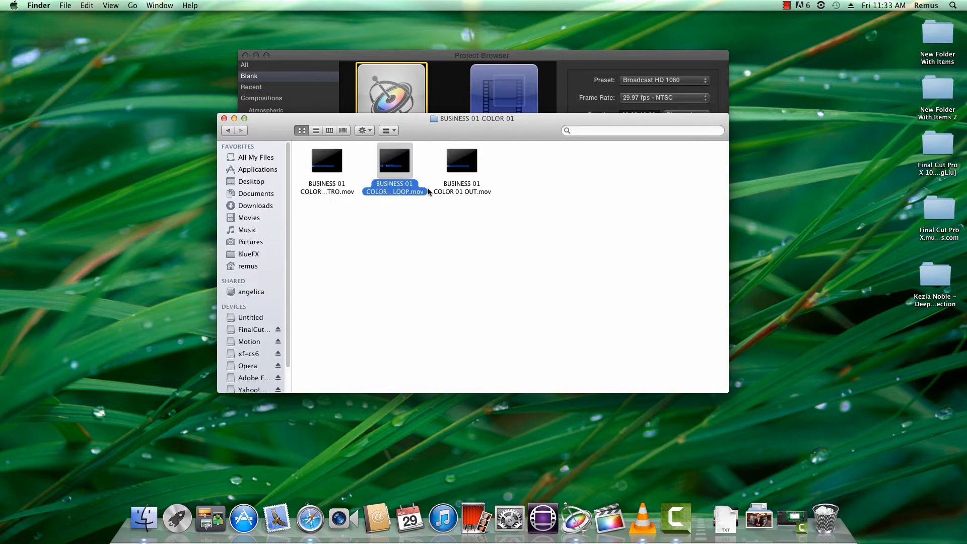
pyautogui.click(465, 196)
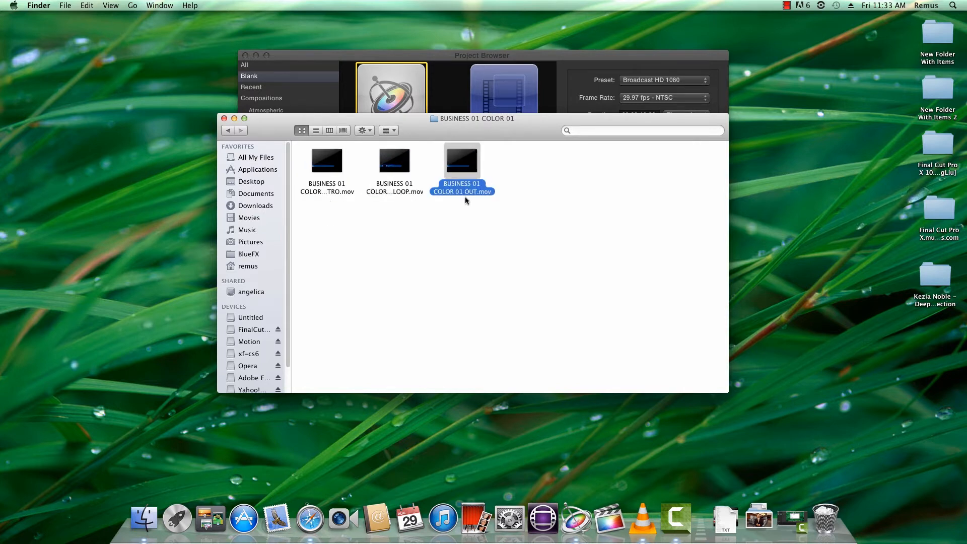
pyautogui.click(459, 244)
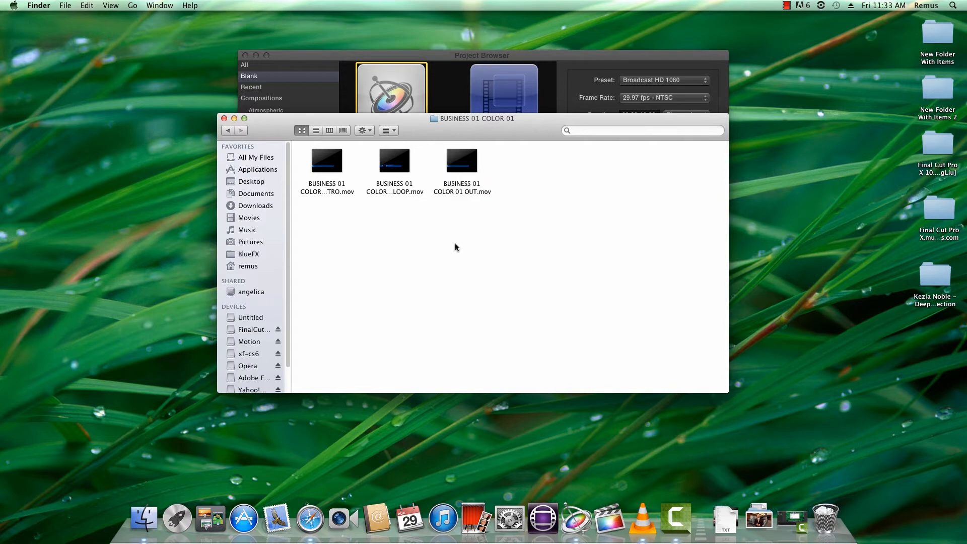
# - Switch to Motion, create a project from 021_BFX_CAMERA_SMILE.mov in the BlueFX folder, and fit the frame to the canvas
pyautogui.click(560, 58)
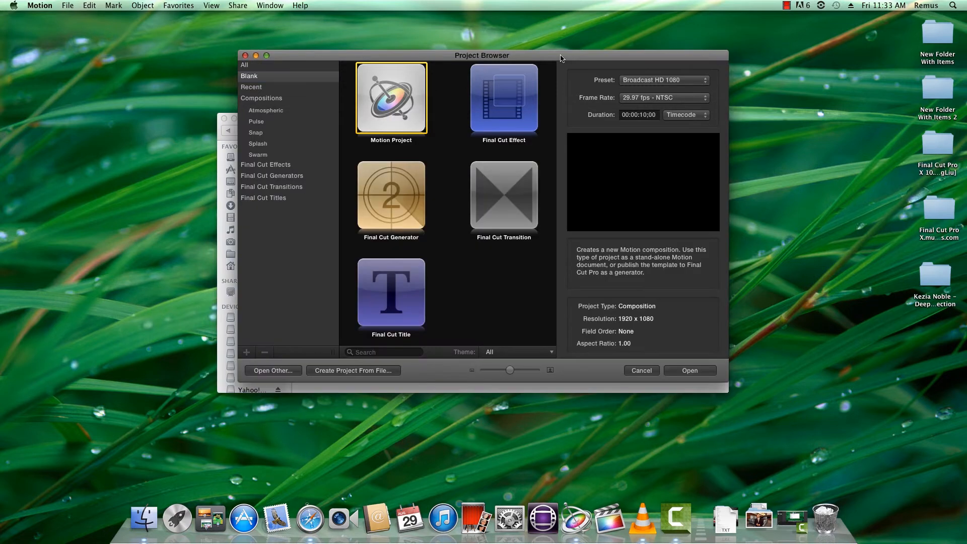
pyautogui.click(344, 371)
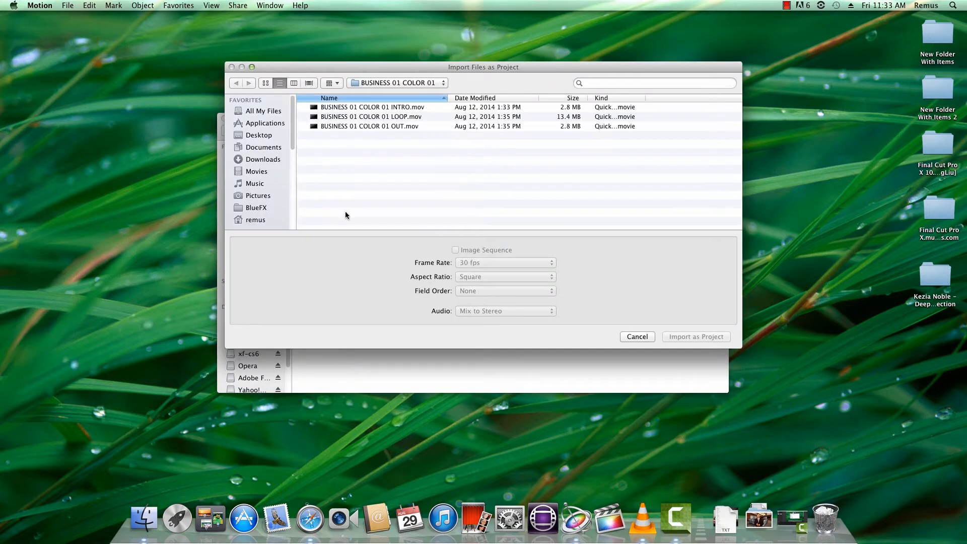
pyautogui.click(262, 211)
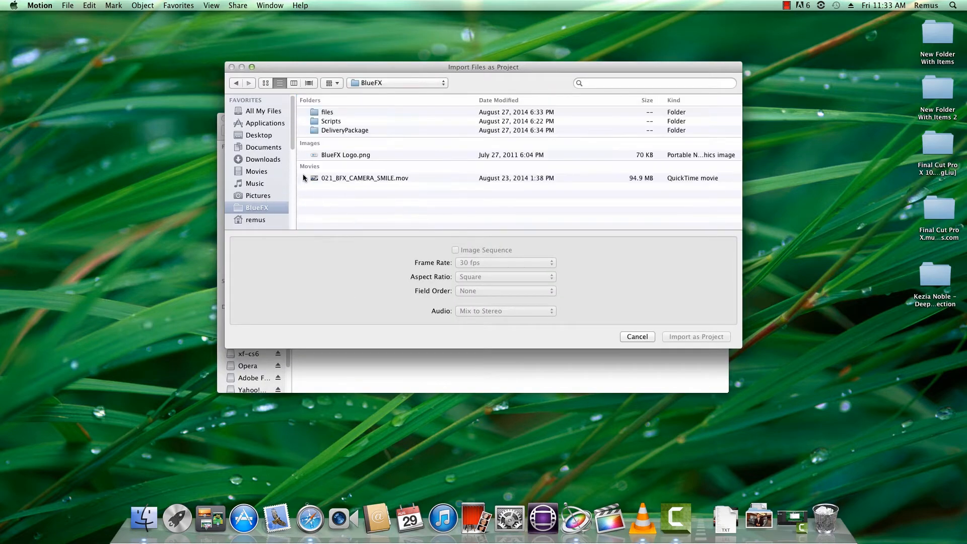
pyautogui.doubleClick(338, 177)
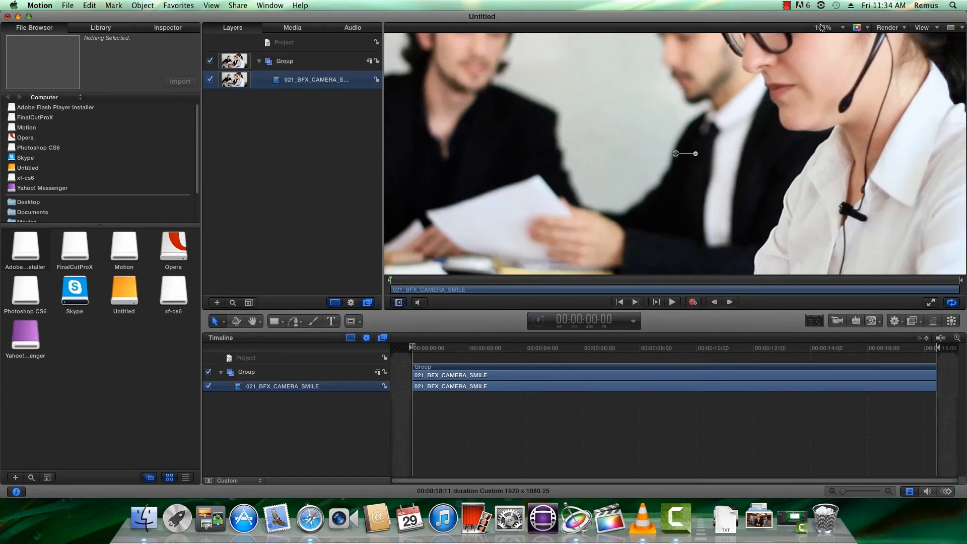
pyautogui.click(821, 27)
pyautogui.click(826, 38)
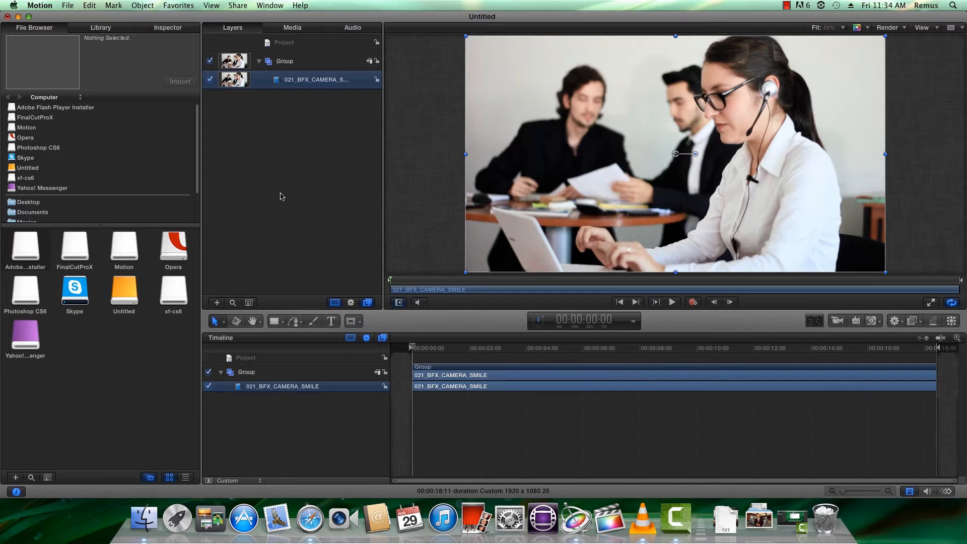
# - Import the INTRO, LOOP and OUT clips from the BUSINESS 01 COLOR 01 folder into the project
pyautogui.rightClick(281, 167)
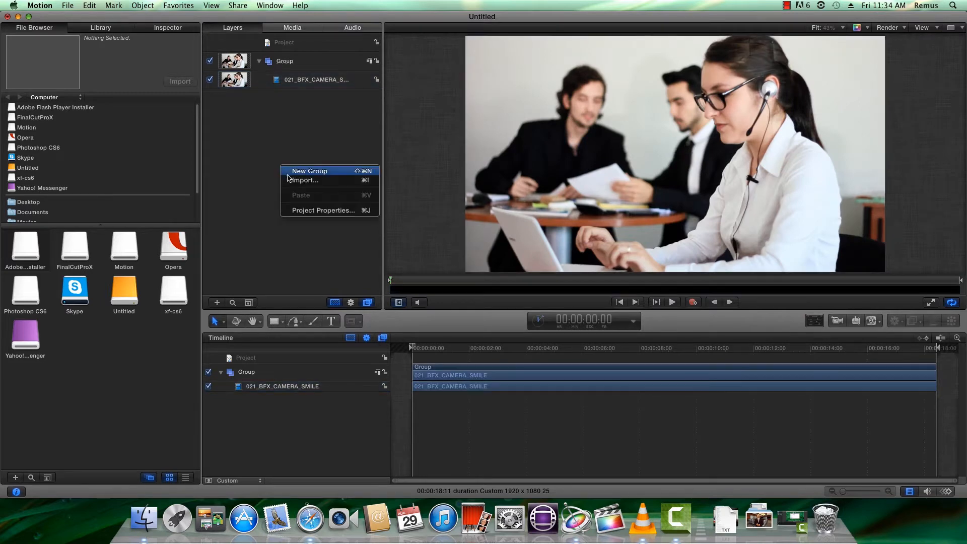
pyautogui.click(291, 180)
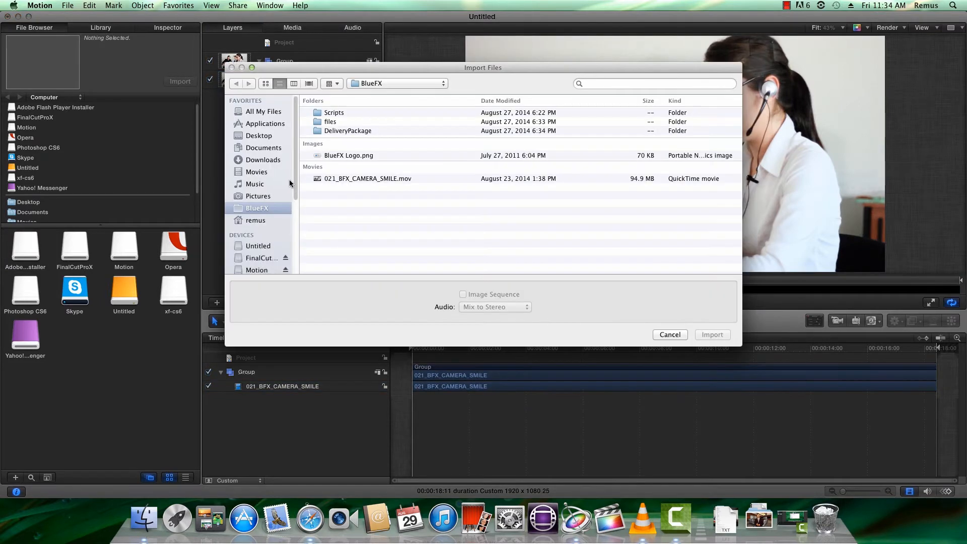
pyautogui.doubleClick(325, 132)
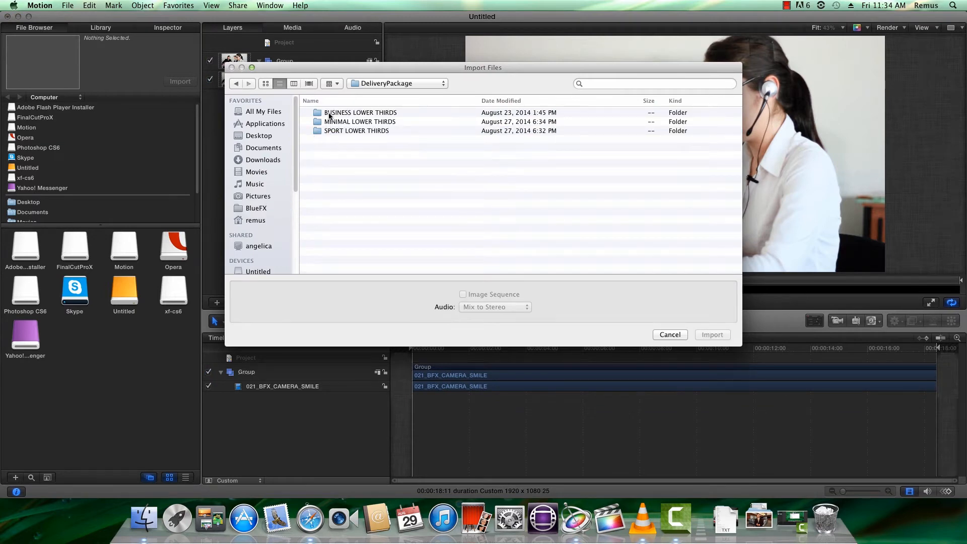
pyautogui.doubleClick(329, 115)
pyautogui.doubleClick(329, 114)
pyautogui.doubleClick(329, 115)
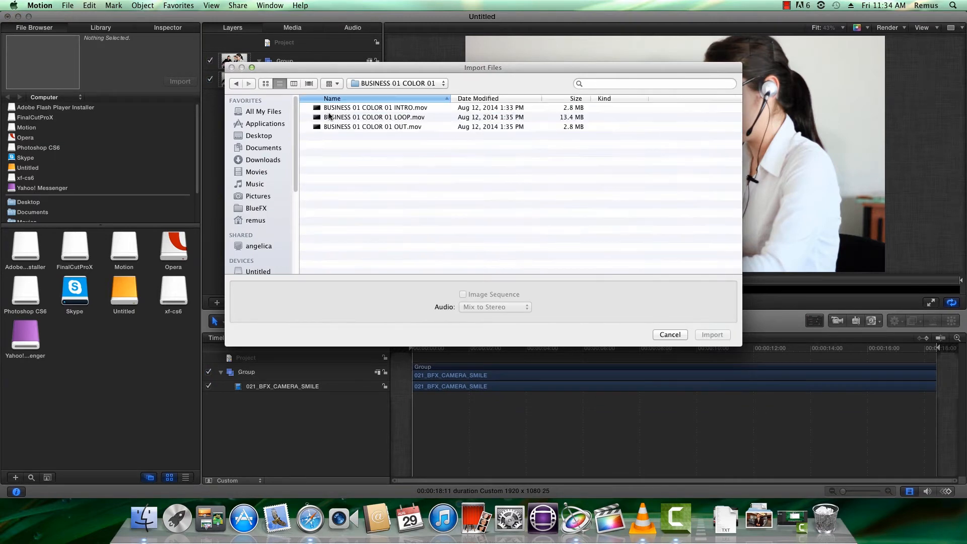
pyautogui.moveTo(346, 140); pyautogui.dragTo(346, 111)
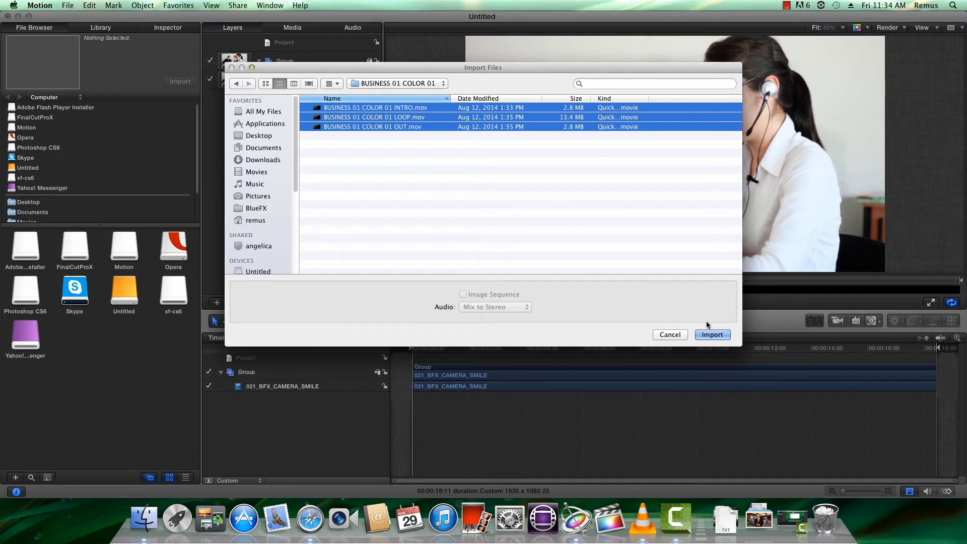
pyautogui.click(712, 334)
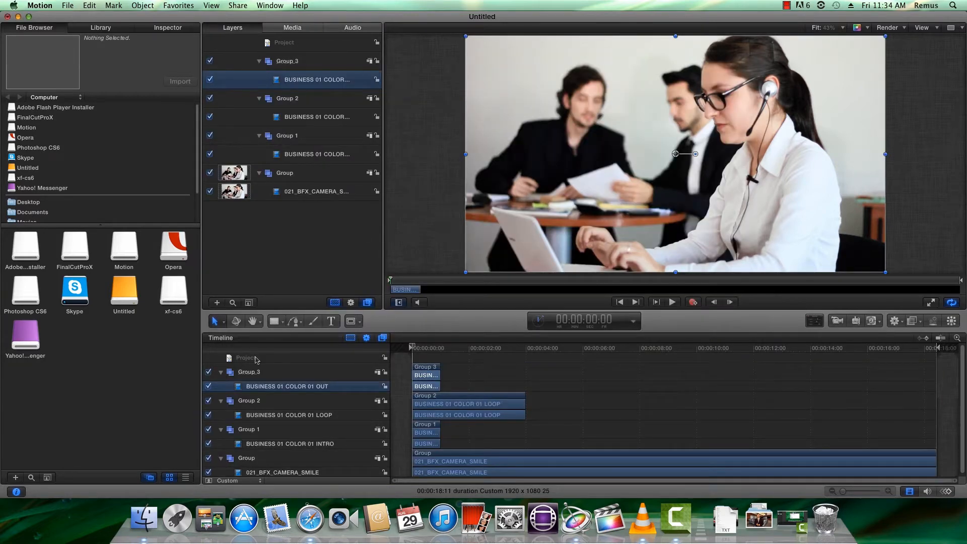
# - Collapse Group 3, Group 2 and Group 1 in the timeline
pyautogui.click(221, 373)
pyautogui.click(221, 390)
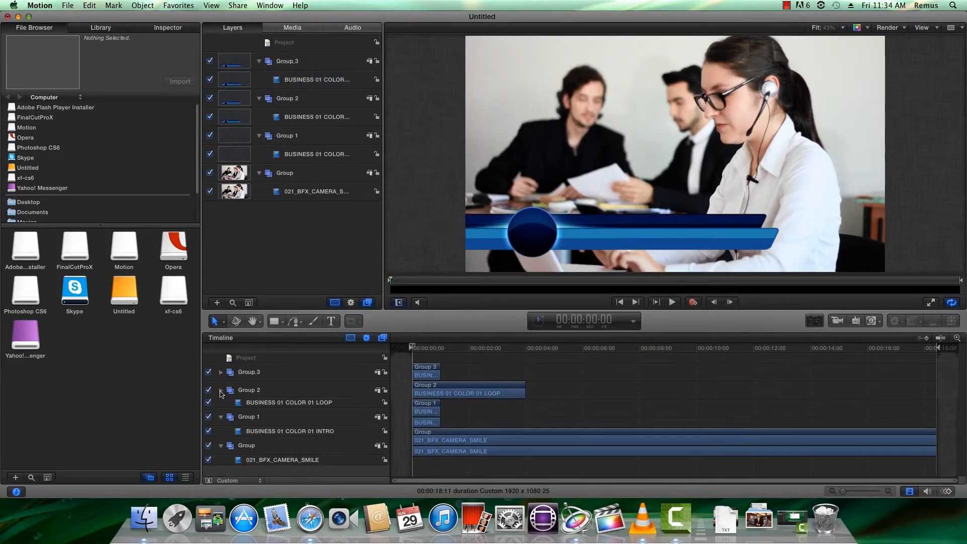
pyautogui.click(221, 407)
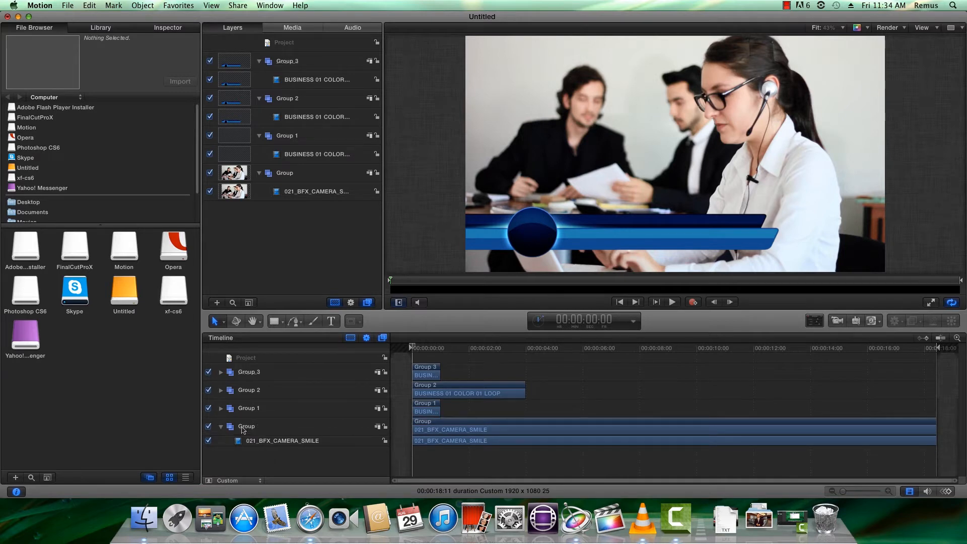
# - Place the playhead at the end of the intro group, 00:00:00:24, and move the Group 2 loop to start right after the intro
pyautogui.click(251, 412)
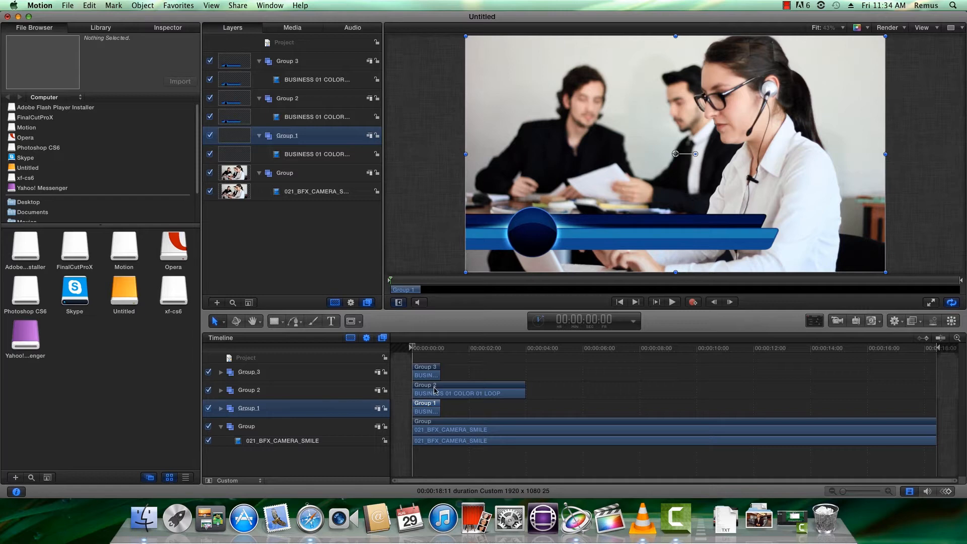
pyautogui.moveTo(414, 348); pyautogui.dragTo(440, 349)
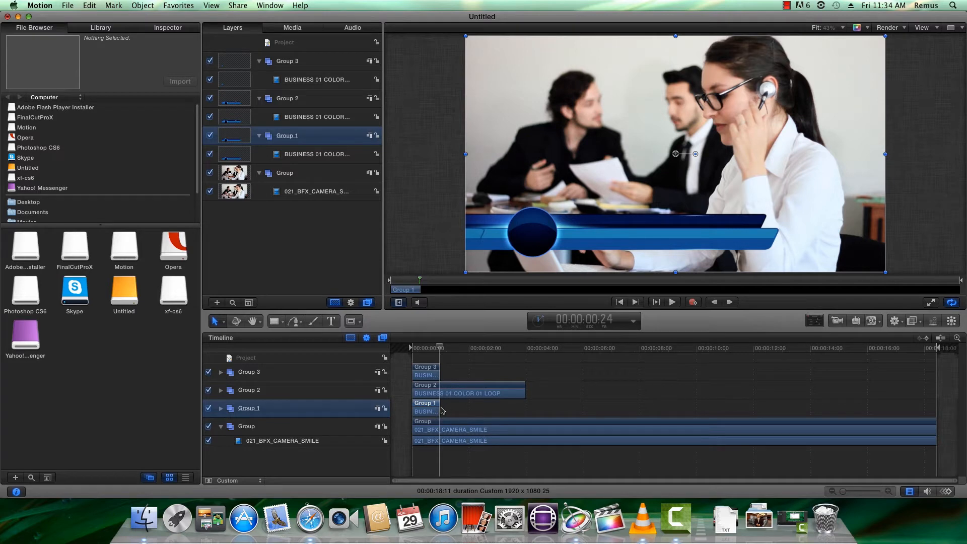
pyautogui.click(454, 389)
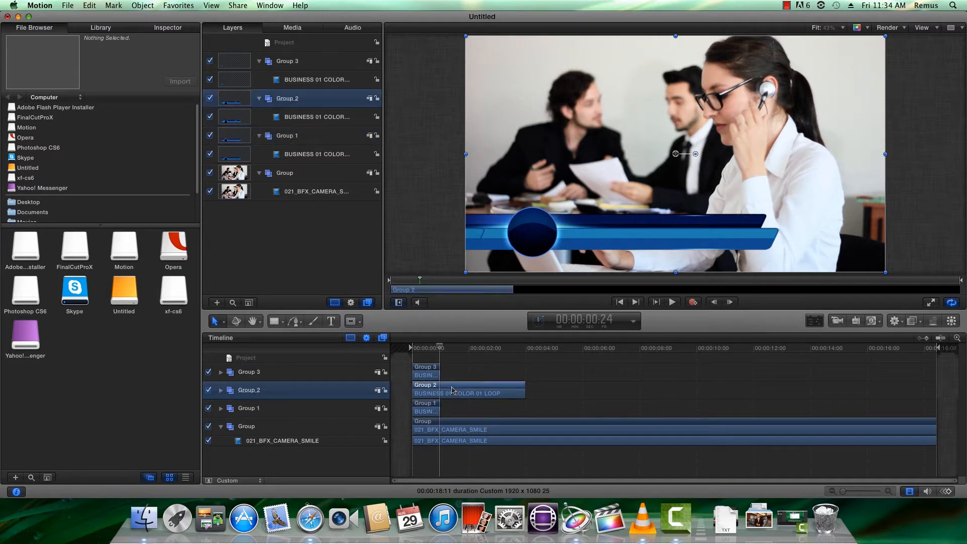
pyautogui.moveTo(454, 389); pyautogui.dragTo(484, 391)
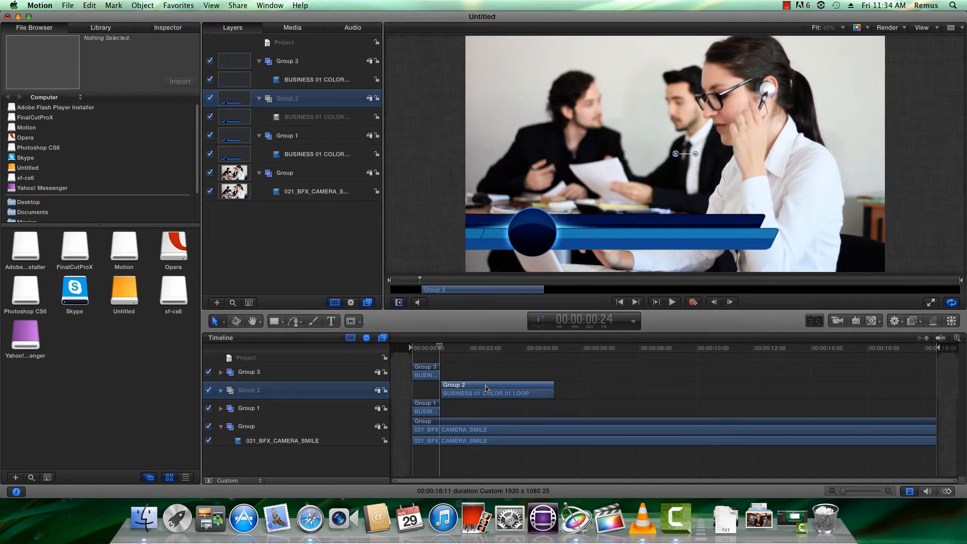
# - Duplicate the Group 2 loop so the copy directly follows it, and move the Group 3 out clip to the end of the copy
pyautogui.rightClick(487, 389)
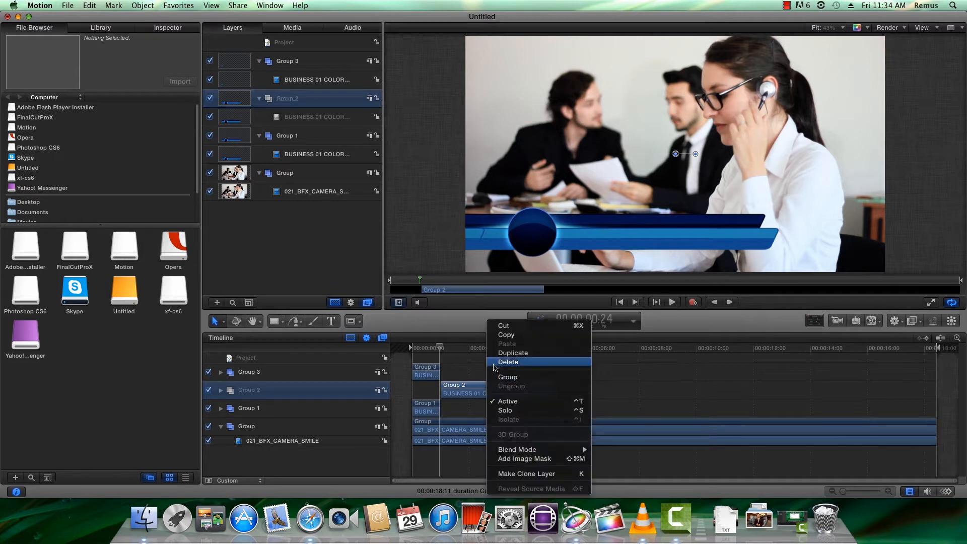
pyautogui.click(508, 353)
pyautogui.moveTo(492, 391); pyautogui.dragTo(603, 388)
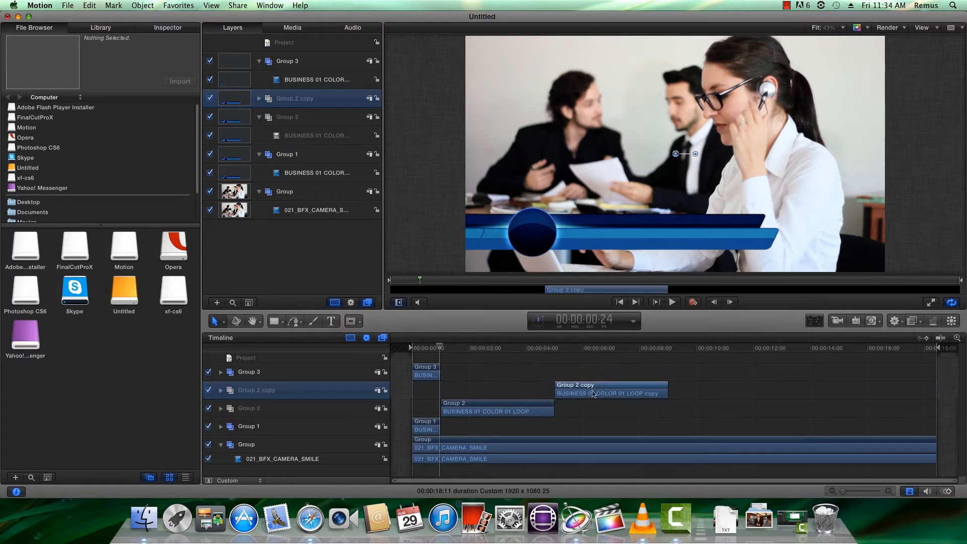
pyautogui.click(422, 370)
pyautogui.moveTo(422, 369); pyautogui.dragTo(676, 370)
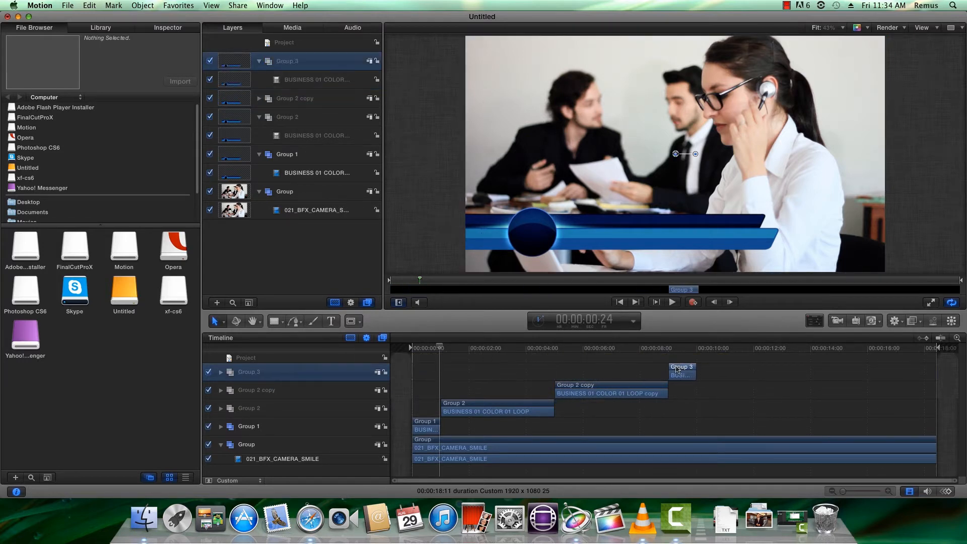
# - Combine Group 1, Group 2, Group 2 copy and Group 3 into one group and collapse it in the timeline
pyautogui.keyDown('shift'); pyautogui.click(252, 428); pyautogui.keyUp('shift')
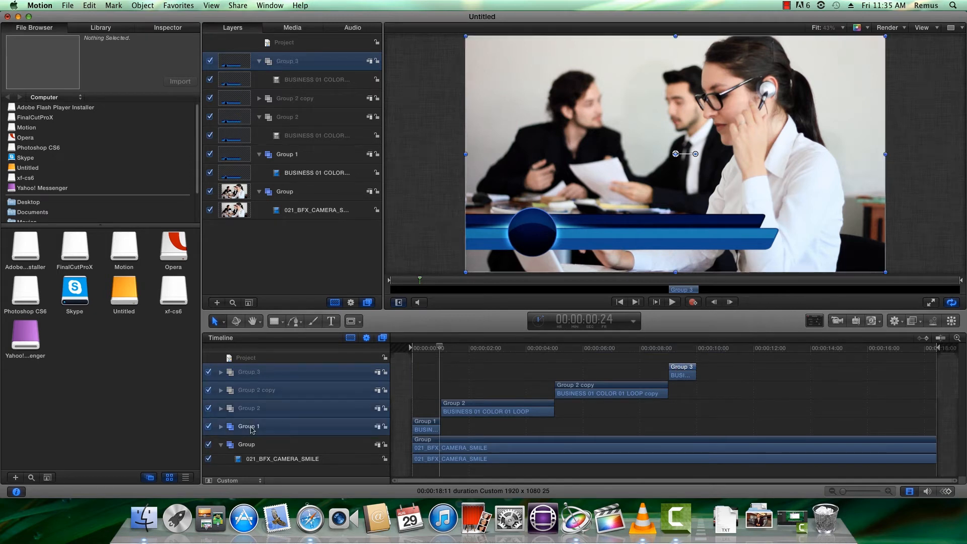
pyautogui.rightClick(247, 376)
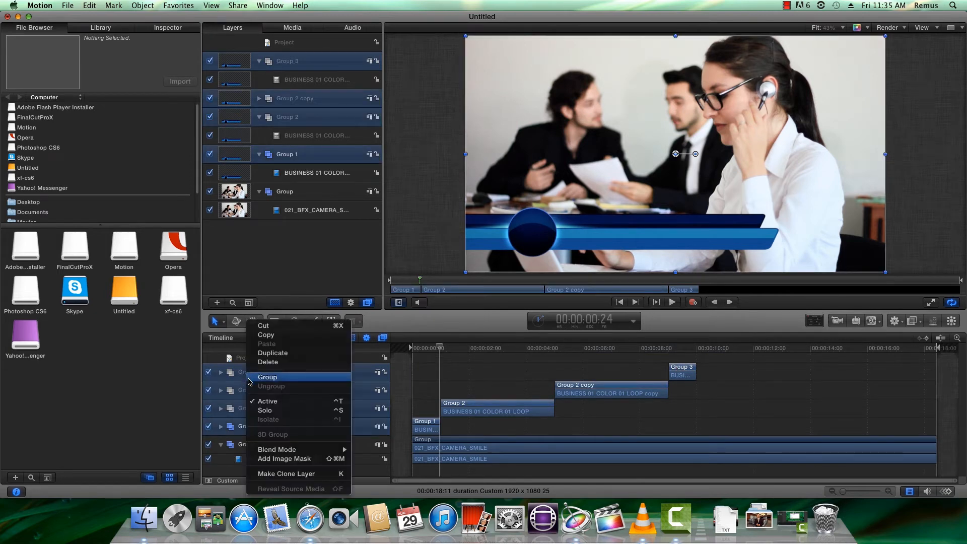
pyautogui.click(249, 378)
pyautogui.click(221, 376)
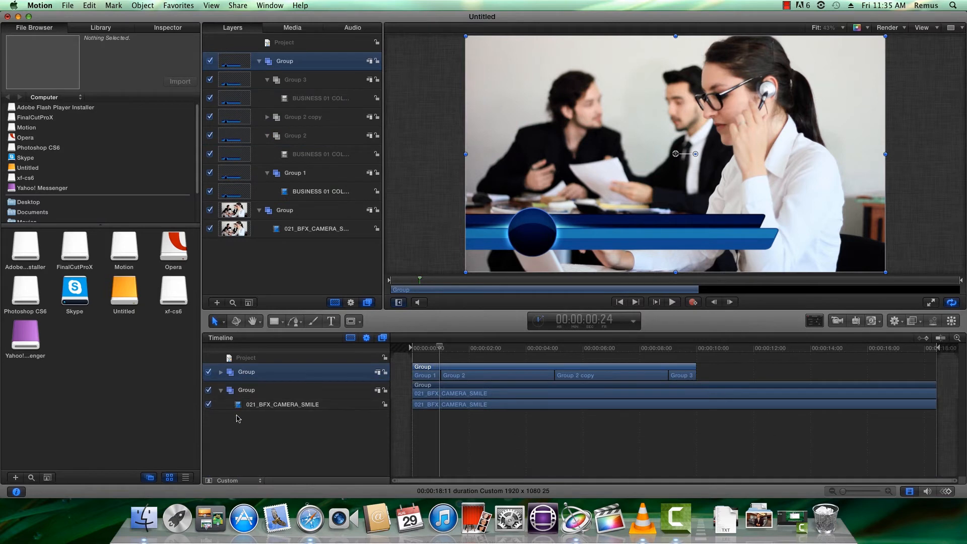
pyautogui.click(245, 433)
# - Try moving the combined lower-third group up and inward on the canvas and scaling it down from its lower-left corner, undoing each change
pyautogui.click(250, 372)
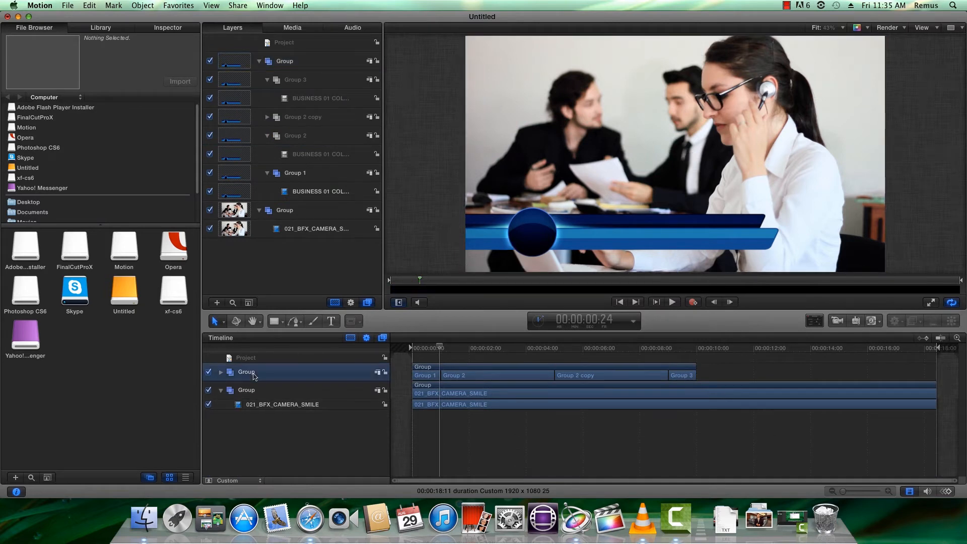
pyautogui.moveTo(504, 205); pyautogui.dragTo(542, 186)
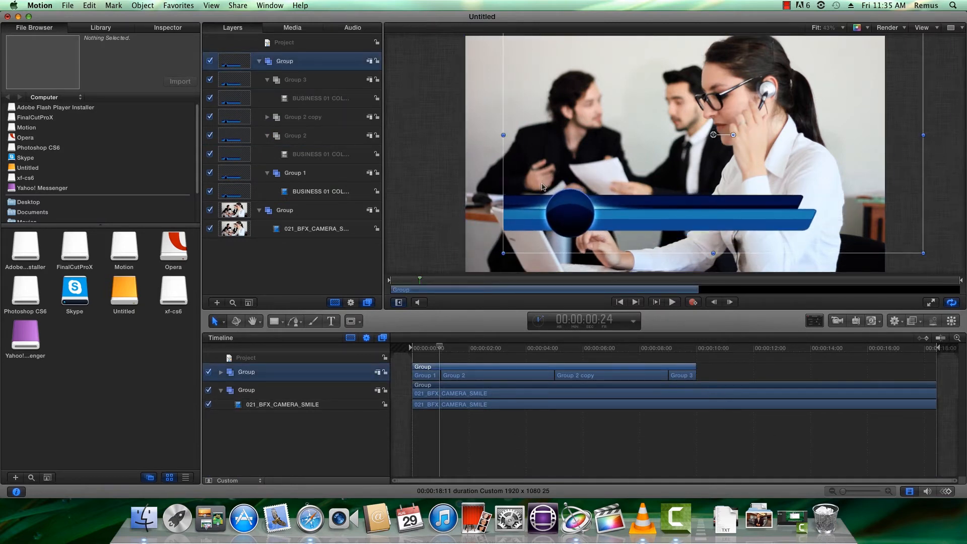
pyautogui.press('super+z')
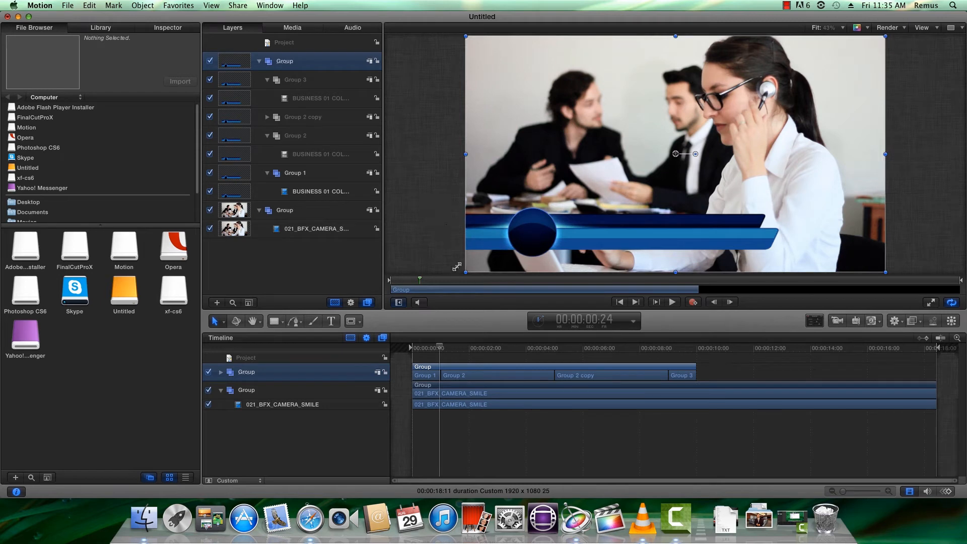
pyautogui.moveTo(466, 272); pyautogui.dragTo(569, 215)
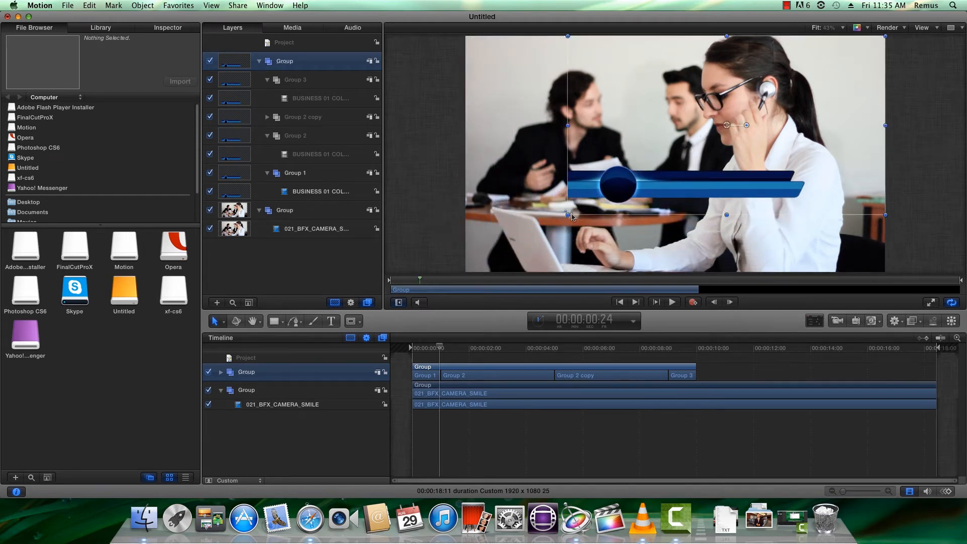
pyautogui.press('super+z')
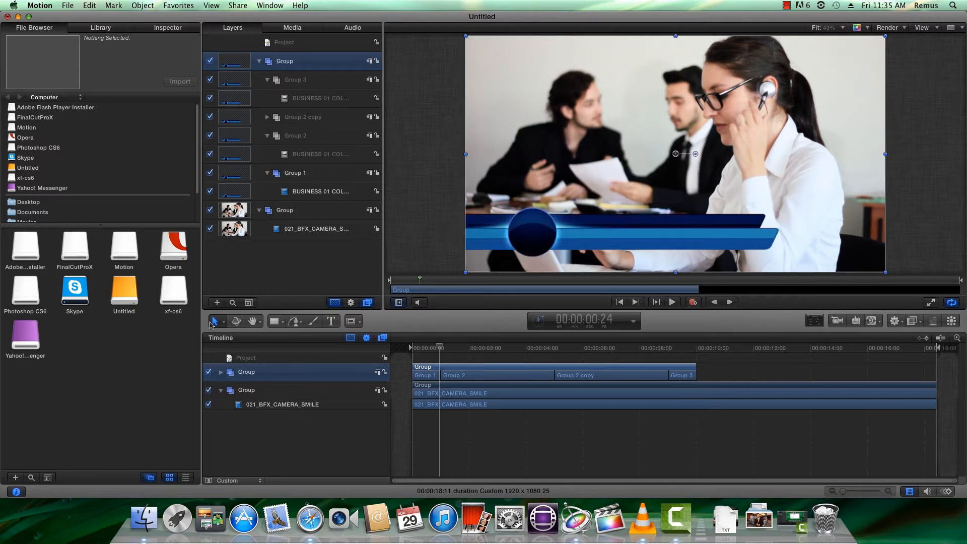
# - Create a new empty group above the combined lower-third group
pyautogui.click(222, 323)
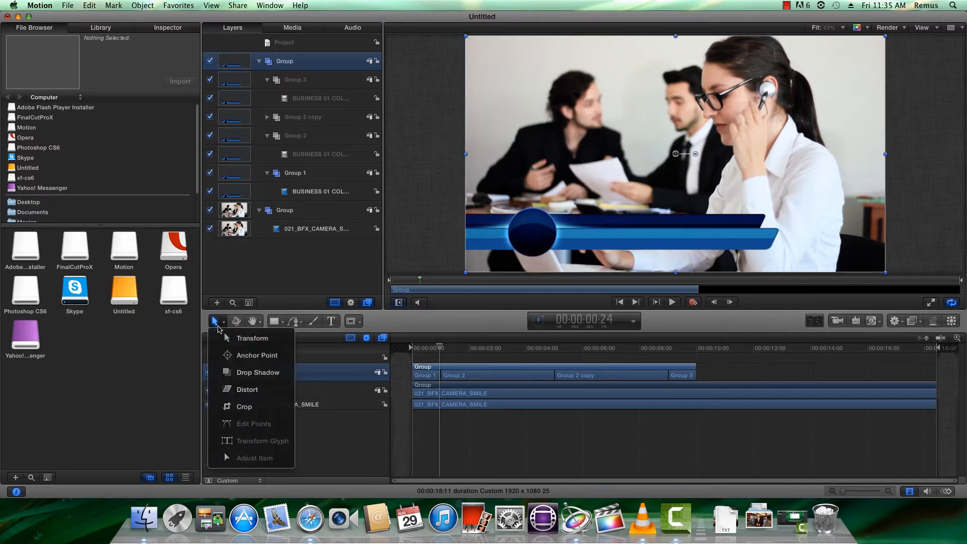
pyautogui.click(227, 338)
pyautogui.click(141, 5)
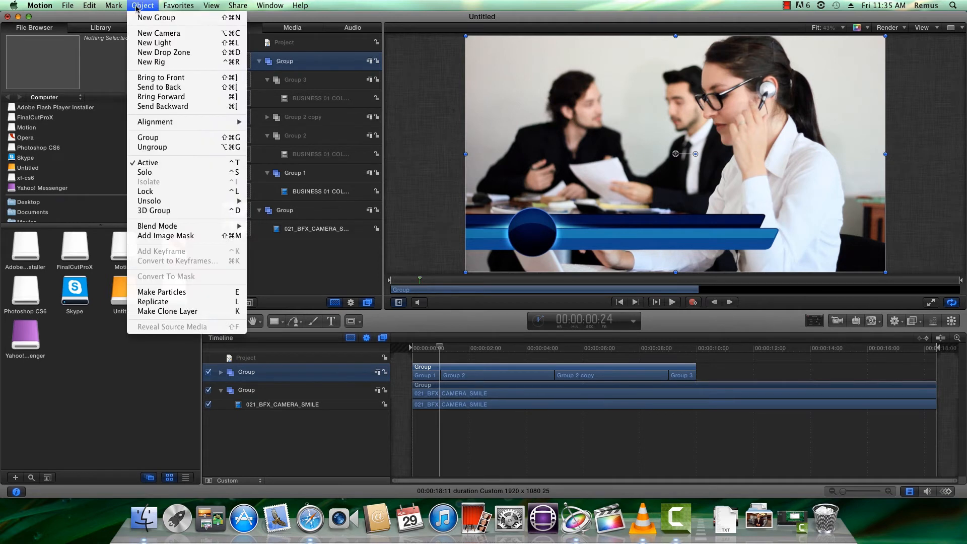
pyautogui.click(143, 16)
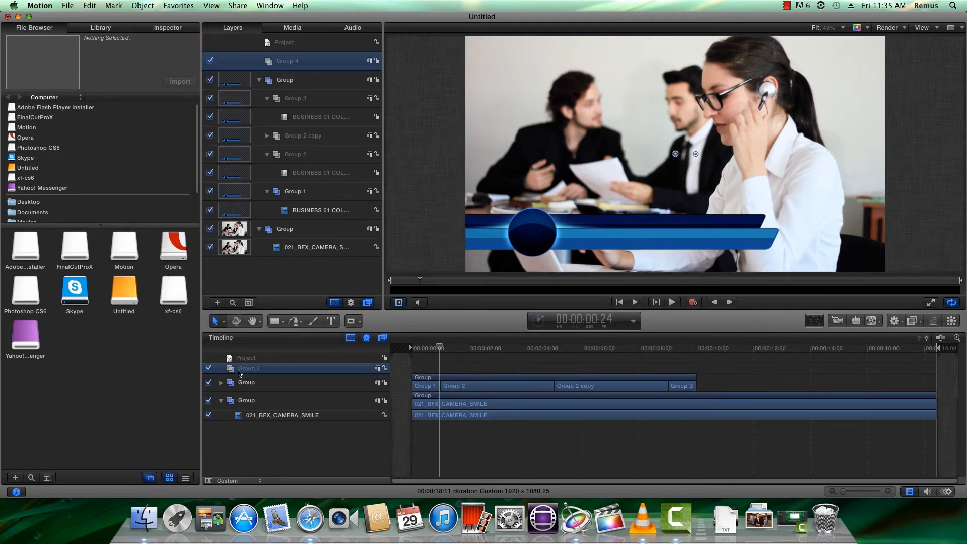
# - Add the text "BlueFX Templates" over the upper dark-blue bar and trim its end to partway through the Group 3 out clip
pyautogui.click(331, 320)
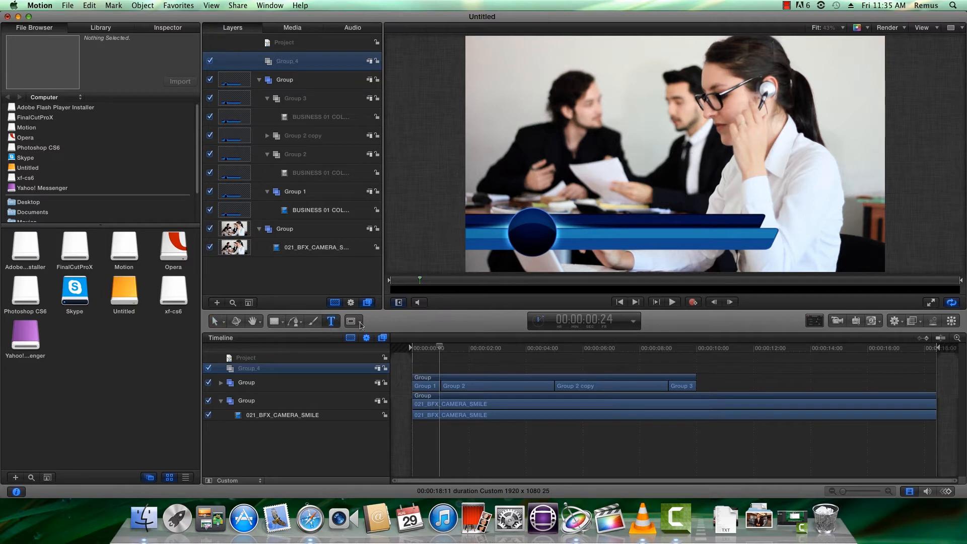
pyautogui.click(598, 224)
pyautogui.write('Blue')
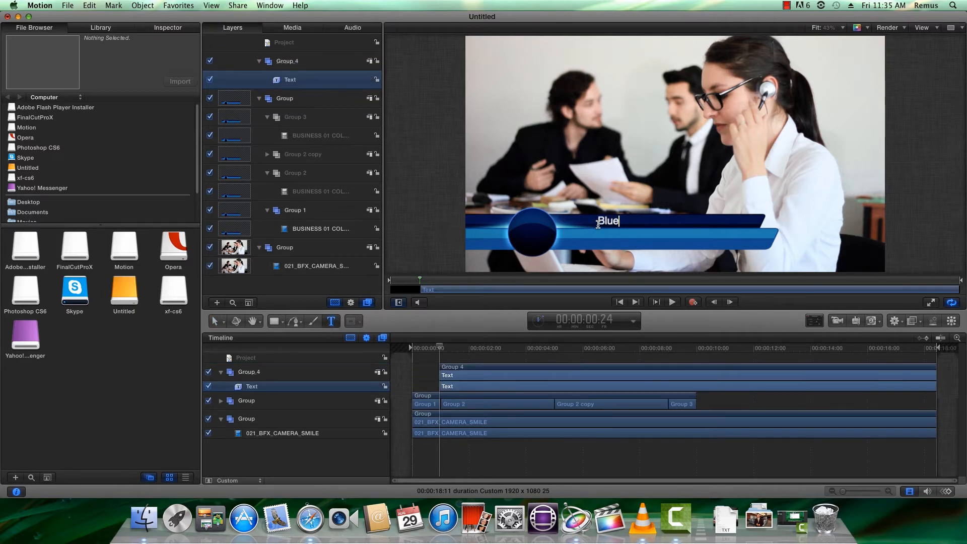
pyautogui.write('FX Templates')
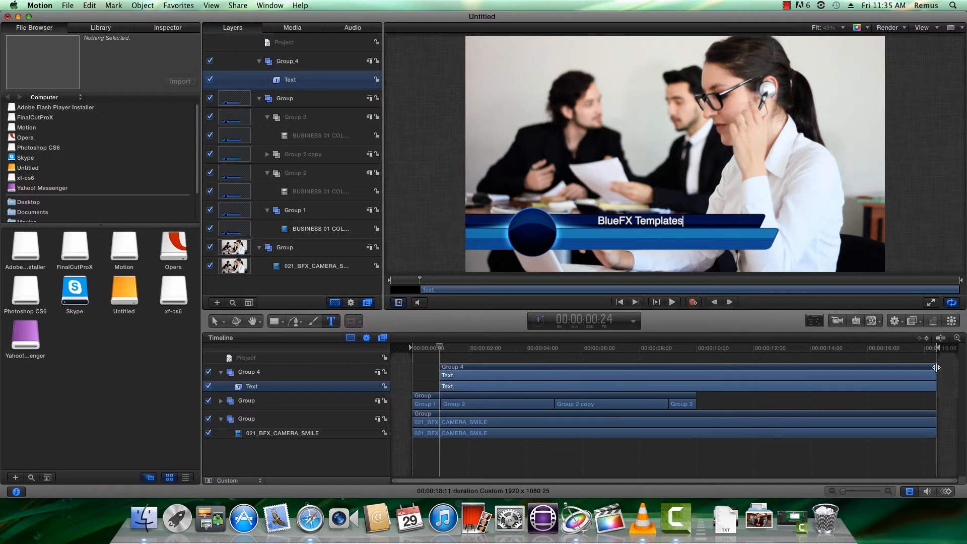
pyautogui.moveTo(936, 367); pyautogui.dragTo(677, 371)
# - Keyframe the text's Type On End from 0% at 00:00:00:24 to 100% at 00:00:01:06
pyautogui.click(257, 388)
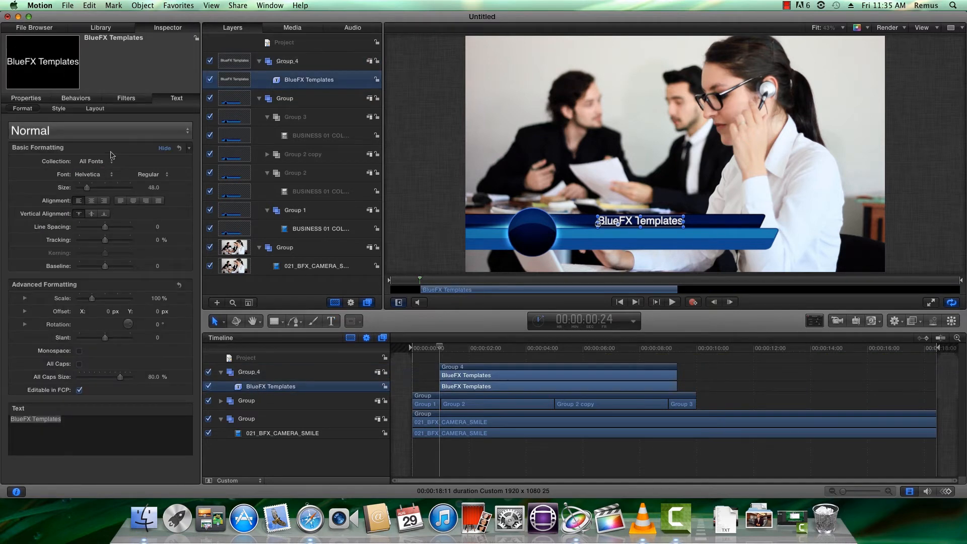
pyautogui.click(95, 108)
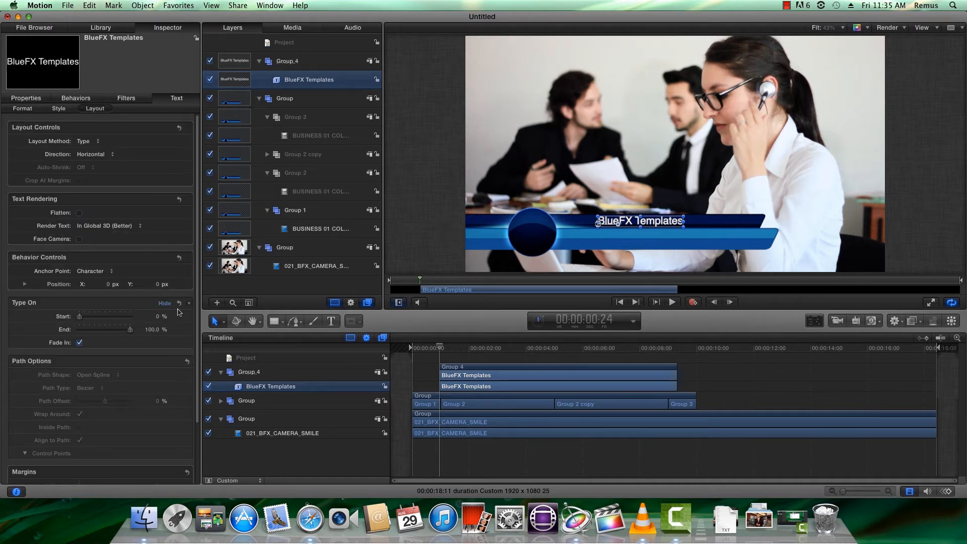
pyautogui.moveTo(130, 331); pyautogui.dragTo(70, 332)
pyautogui.moveTo(183, 330)
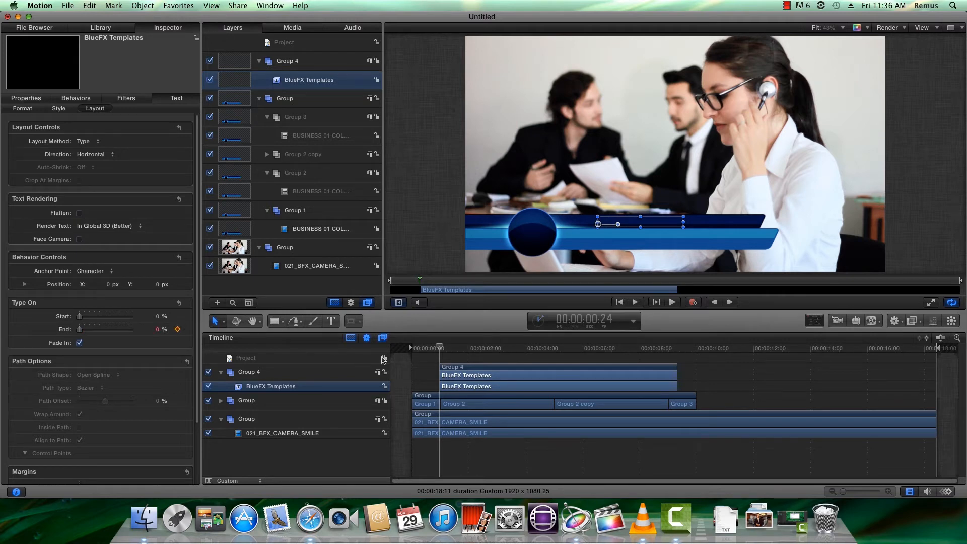
pyautogui.moveTo(441, 348); pyautogui.dragTo(446, 348)
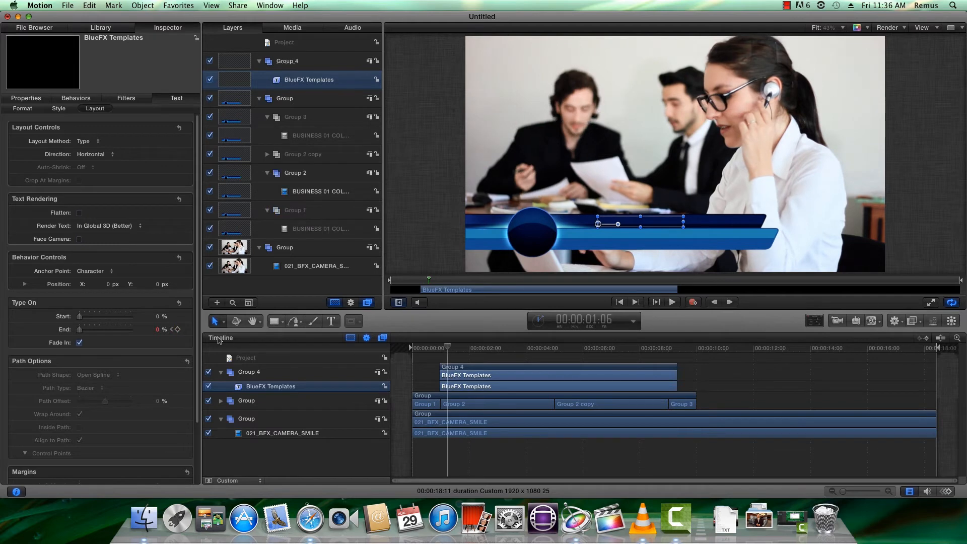
pyautogui.moveTo(79, 330); pyautogui.dragTo(132, 334)
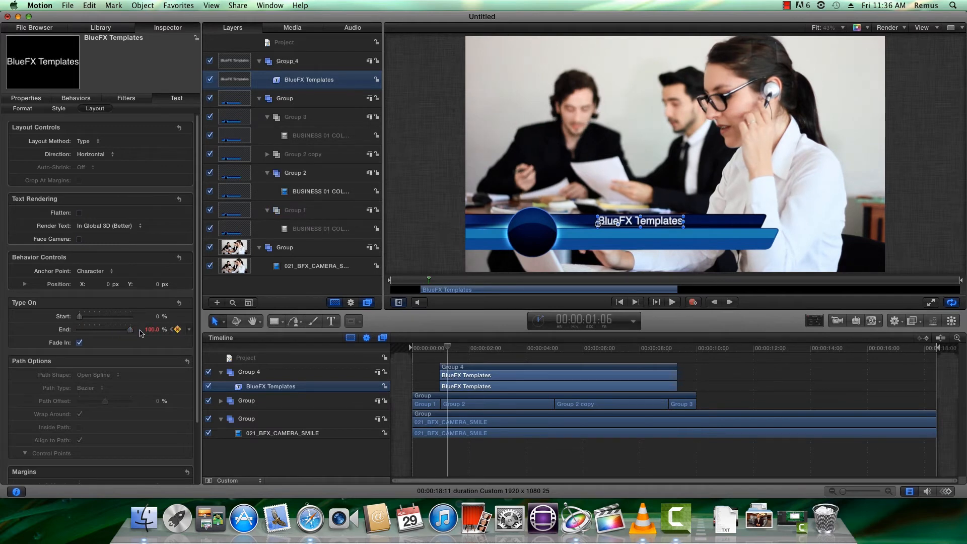
# - Keyframe the BlueFX Templates text's opacity from 0% at 00:00:01:00 to 100% at 00:00:01:07
pyautogui.click(32, 99)
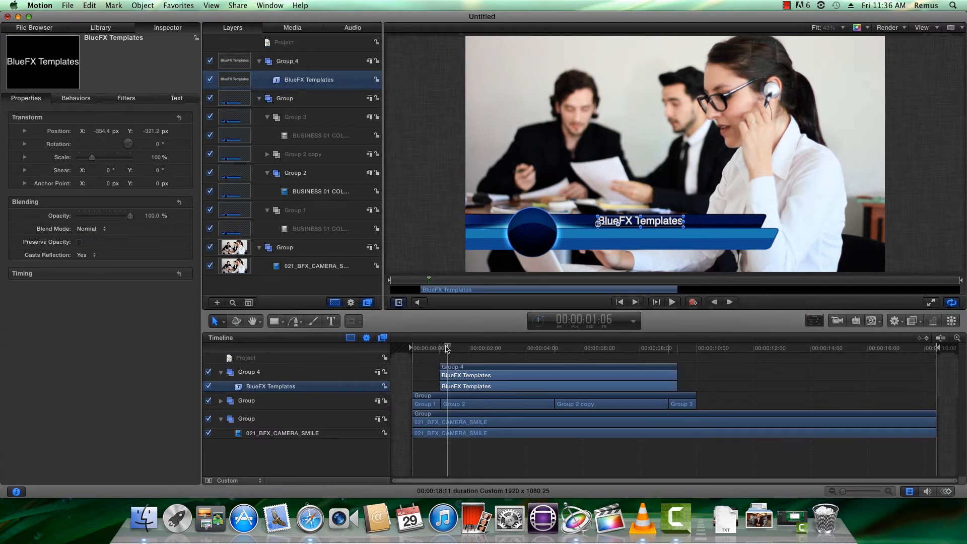
pyautogui.moveTo(446, 348); pyautogui.dragTo(441, 348)
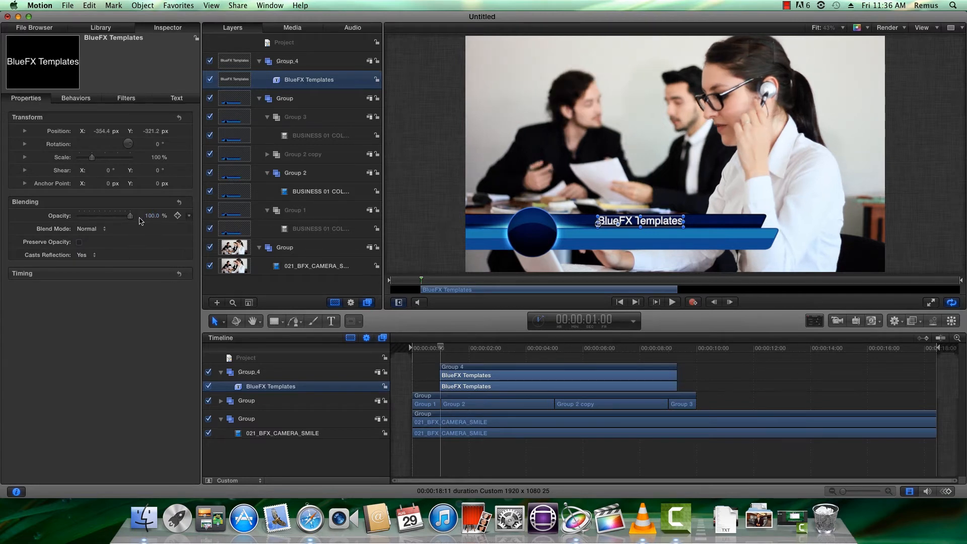
pyautogui.moveTo(132, 217); pyautogui.dragTo(80, 217)
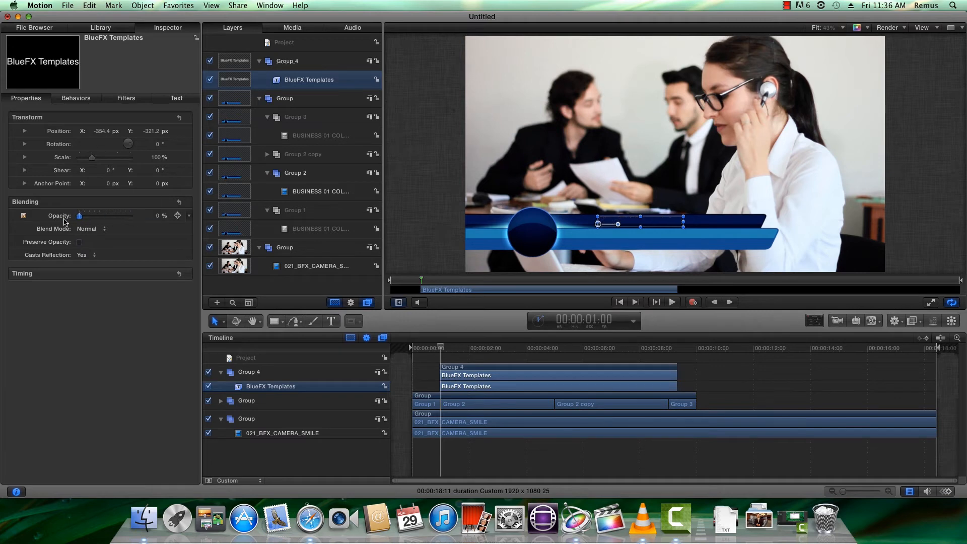
pyautogui.click(178, 216)
pyautogui.moveTo(439, 348); pyautogui.dragTo(448, 348)
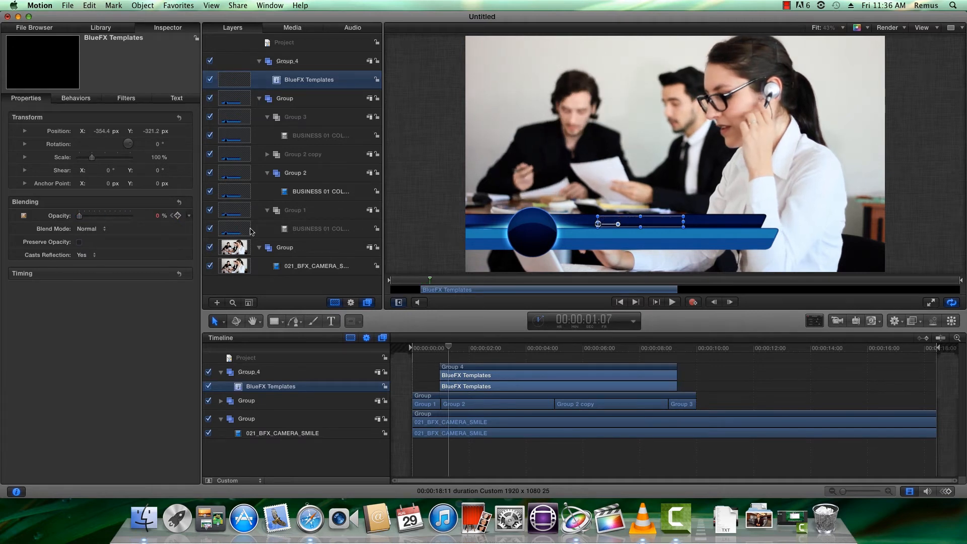
pyautogui.moveTo(80, 217); pyautogui.dragTo(138, 218)
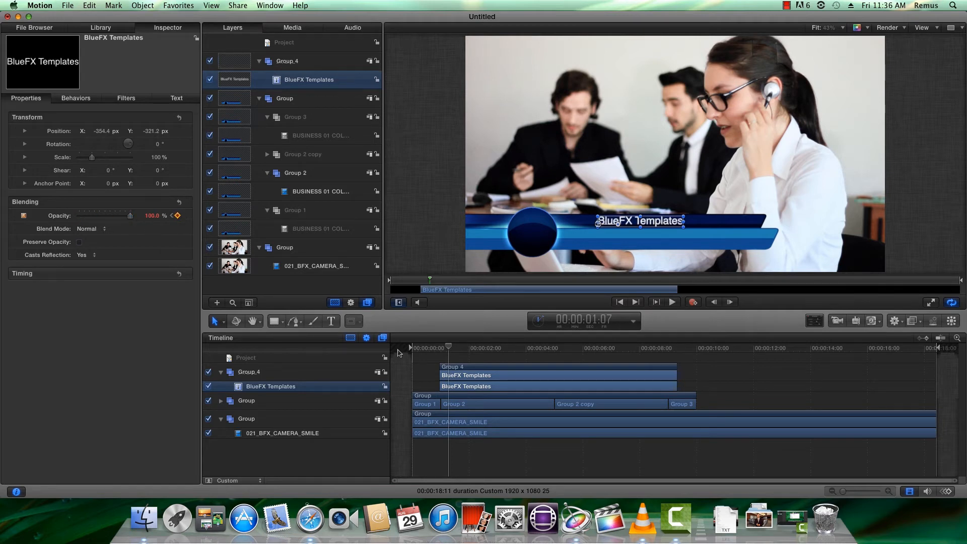
# - Keyframe the text's opacity to fade out between 00:00:08:16 and 00:00:08:23
pyautogui.moveTo(448, 347); pyautogui.dragTo(657, 359)
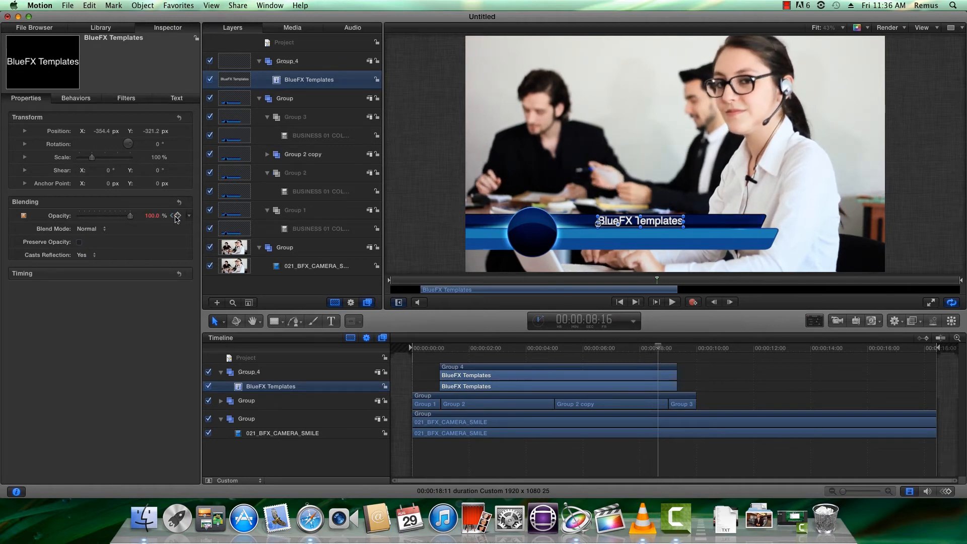
pyautogui.moveTo(658, 348); pyautogui.dragTo(666, 348)
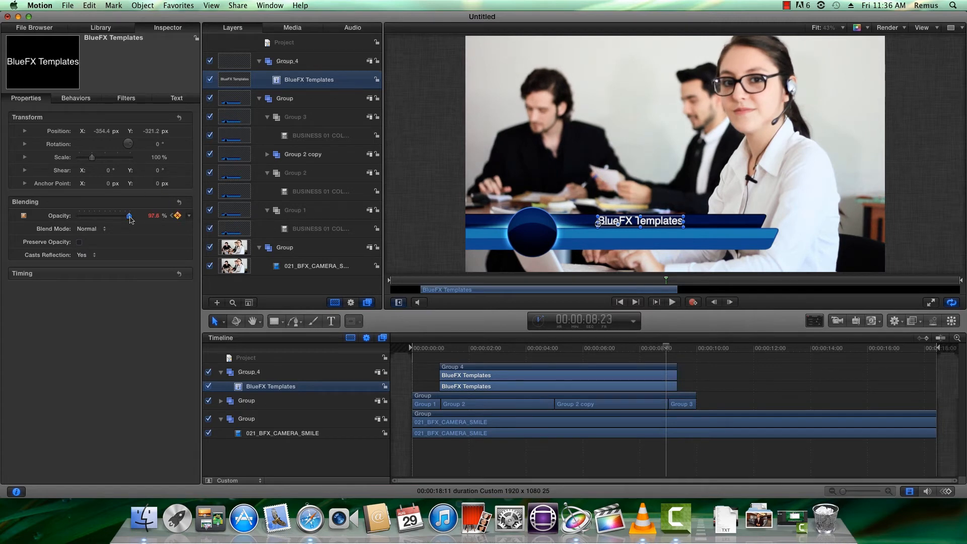
pyautogui.moveTo(130, 216); pyautogui.dragTo(73, 217)
pyautogui.hotkey('shift', 'i')
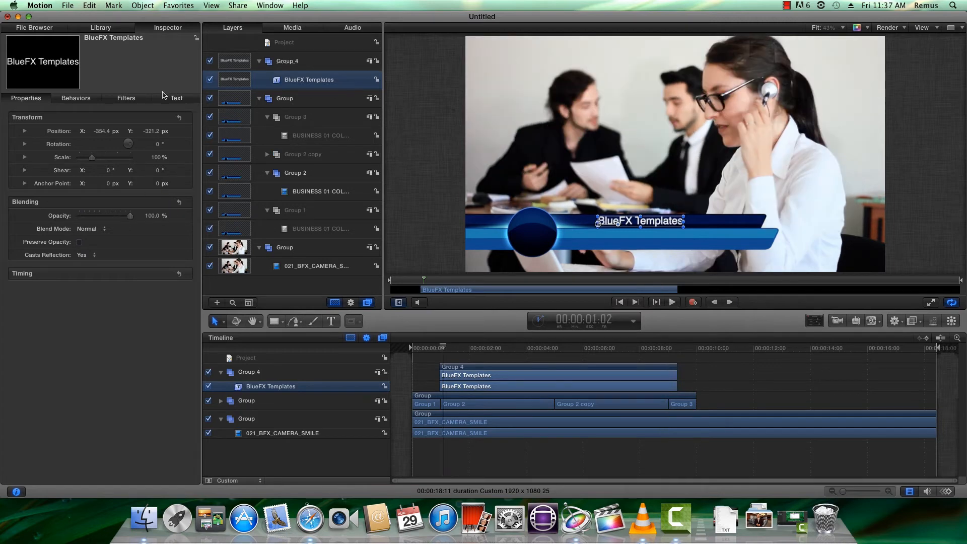
# - Apply the Basic Motion behavior Fade In/Fade Out to Group 4, preview the fade and trim the text's end slightly
pyautogui.click(101, 28)
pyautogui.click(45, 109)
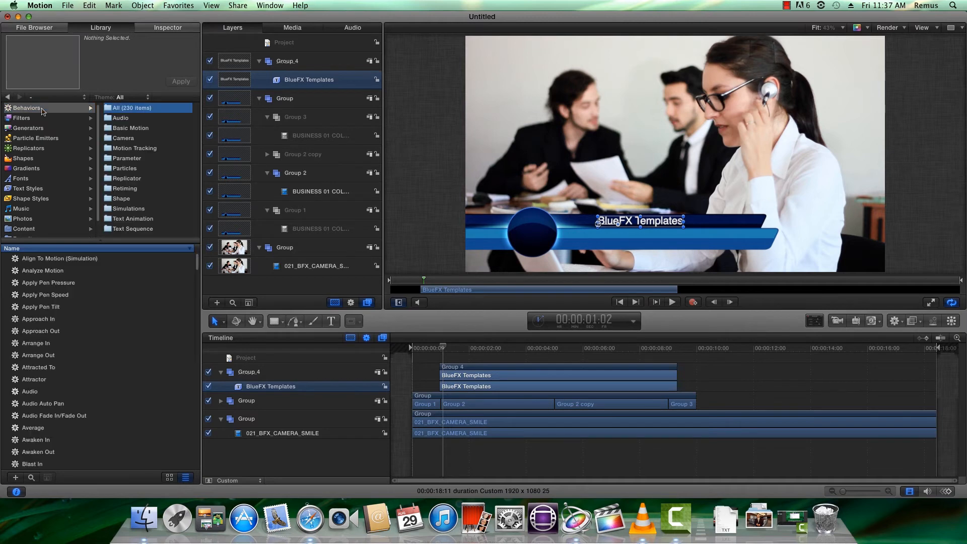
pyautogui.click(118, 127)
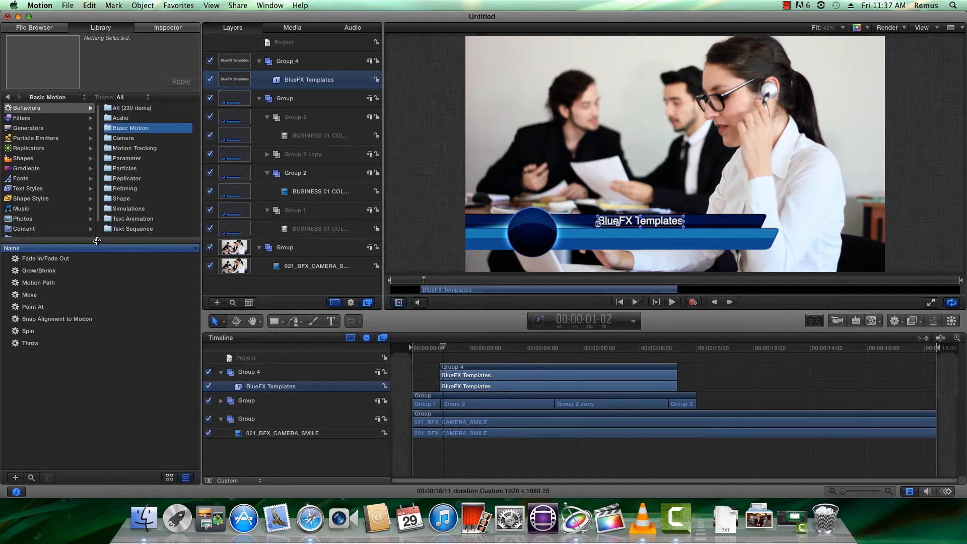
pyautogui.click(62, 260)
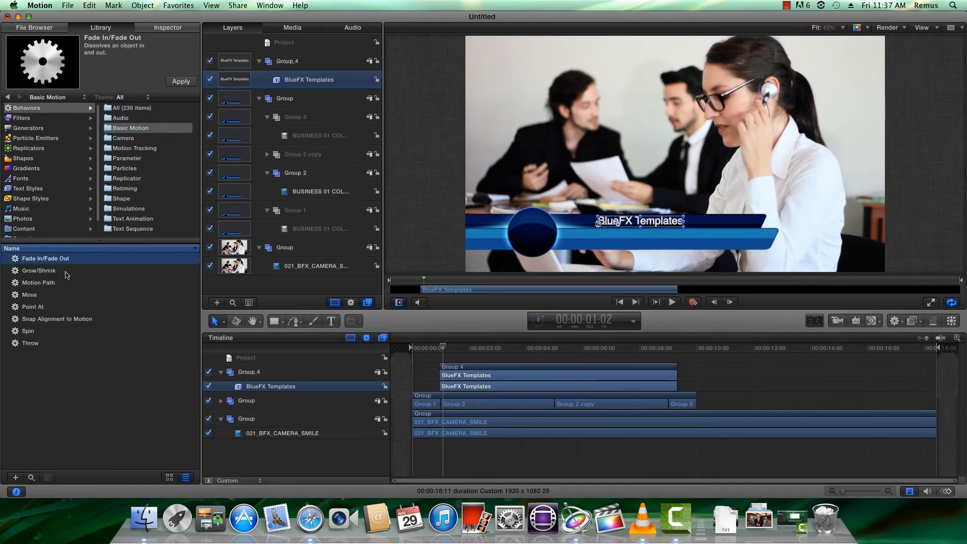
pyautogui.moveTo(59, 259); pyautogui.dragTo(267, 373)
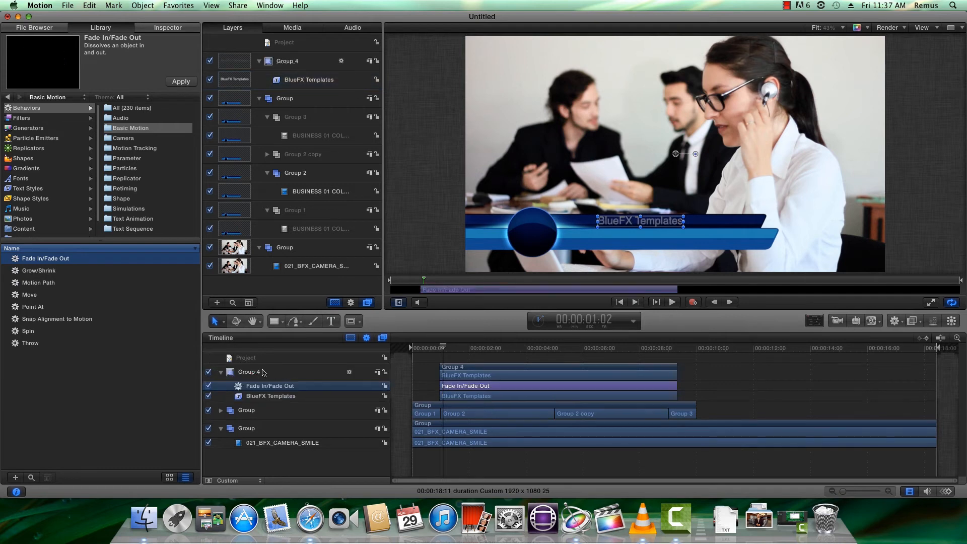
pyautogui.moveTo(442, 351); pyautogui.dragTo(648, 346)
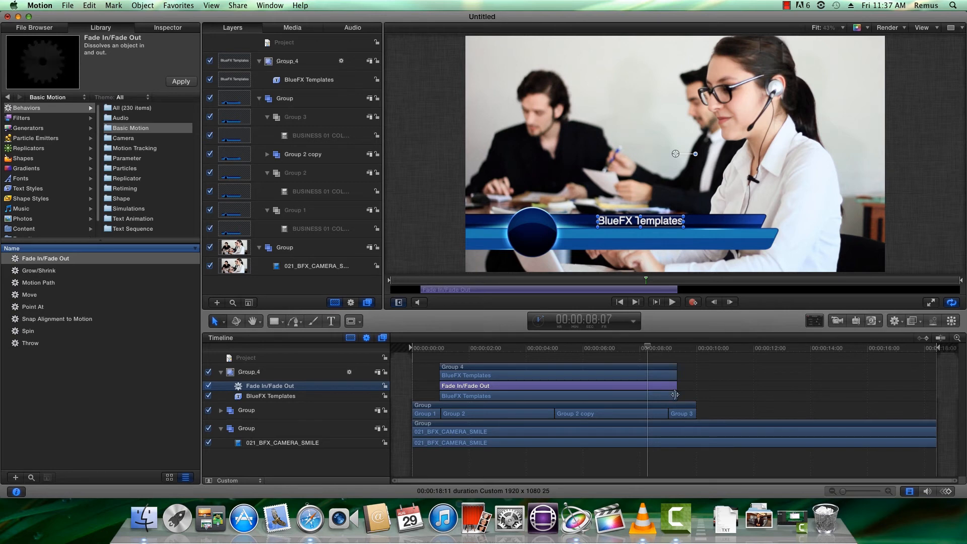
pyautogui.moveTo(677, 371)
pyautogui.mouseDown()
pyautogui.moveTo(744, 370)
pyautogui.moveTo(677, 372)
pyautogui.mouseUp()
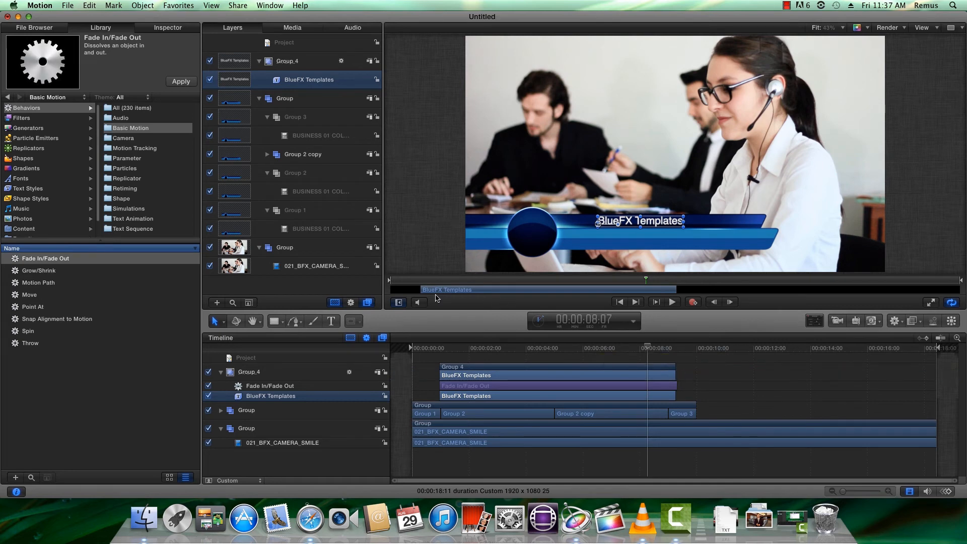
# - Import BlueFX Logo.png from the BlueFX folder into the project
pyautogui.rightClick(322, 288)
pyautogui.click(330, 303)
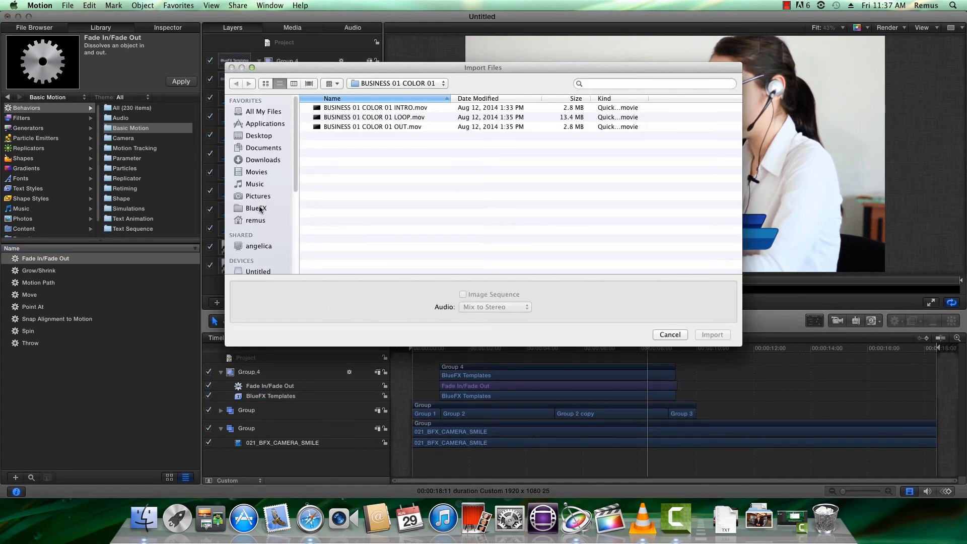
pyautogui.click(260, 209)
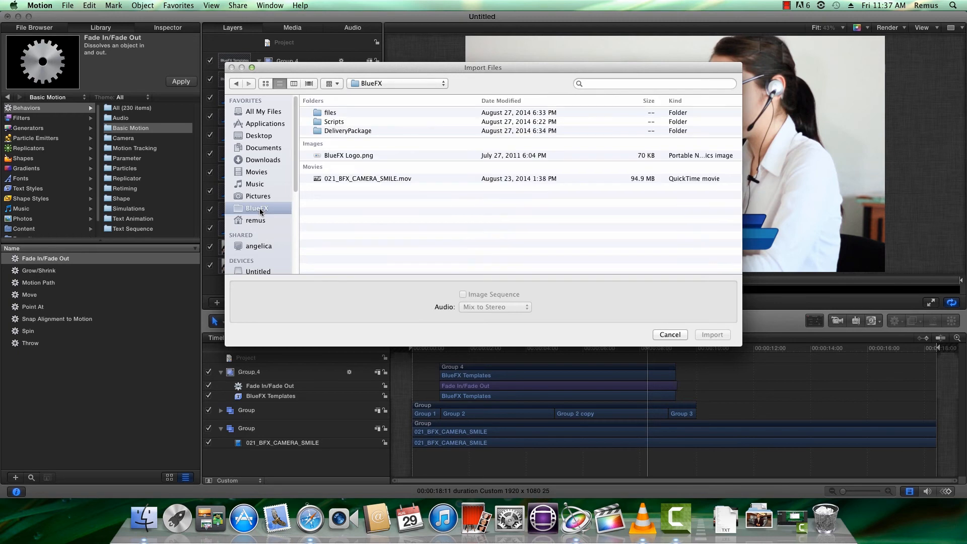
pyautogui.doubleClick(349, 155)
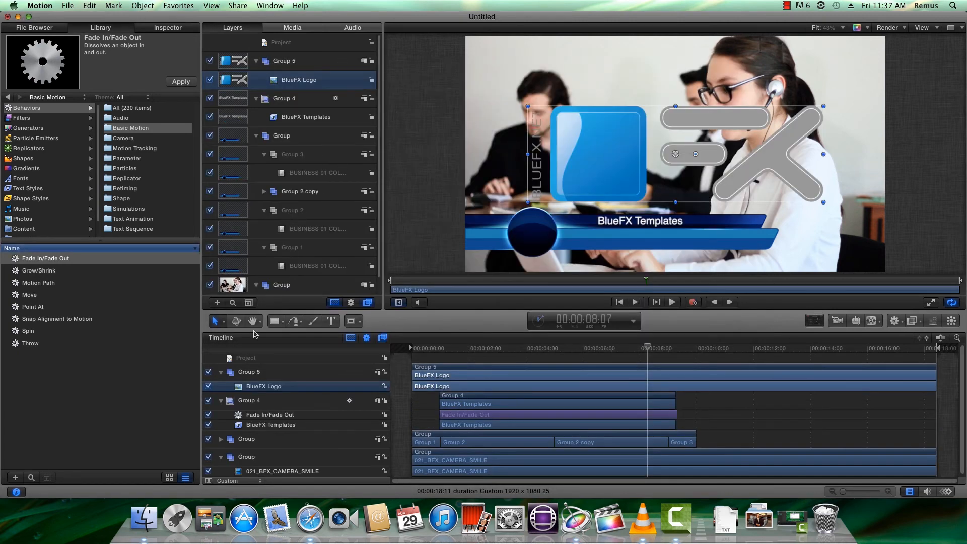
# - Collapse the timeline groups, move the BlueFX Logo layer into a new group above Group 5, and shrink it to fit inside the lower third's circle
pyautogui.click(221, 372)
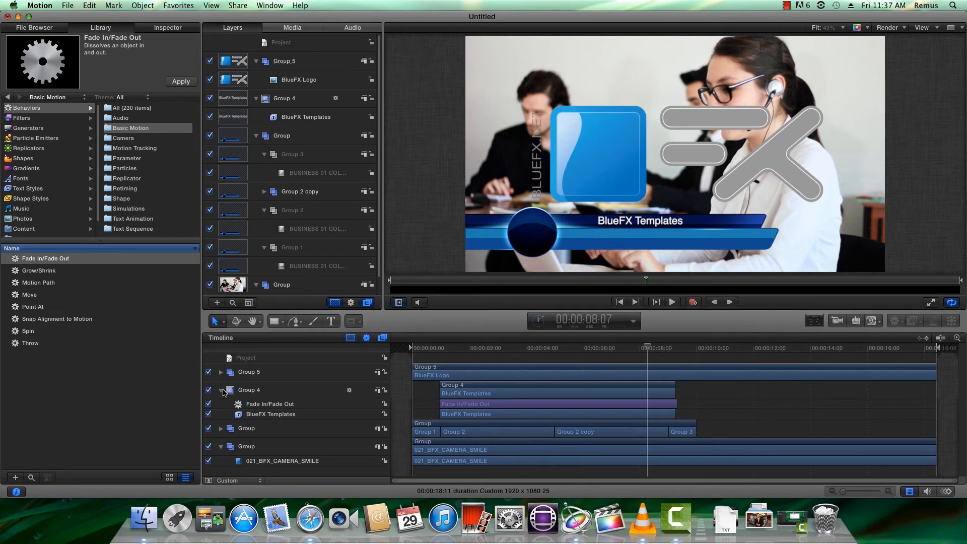
pyautogui.click(222, 390)
pyautogui.click(221, 427)
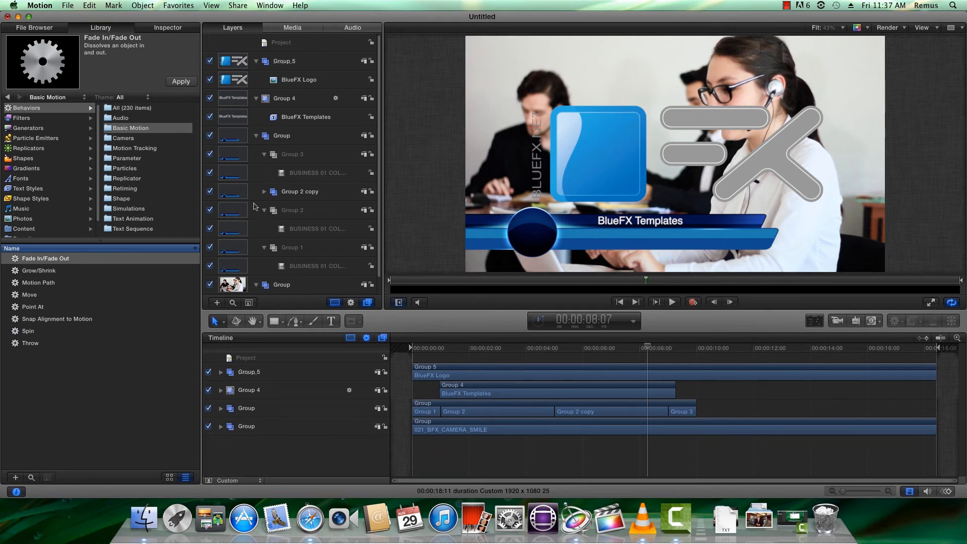
pyautogui.moveTo(292, 81); pyautogui.dragTo(289, 369)
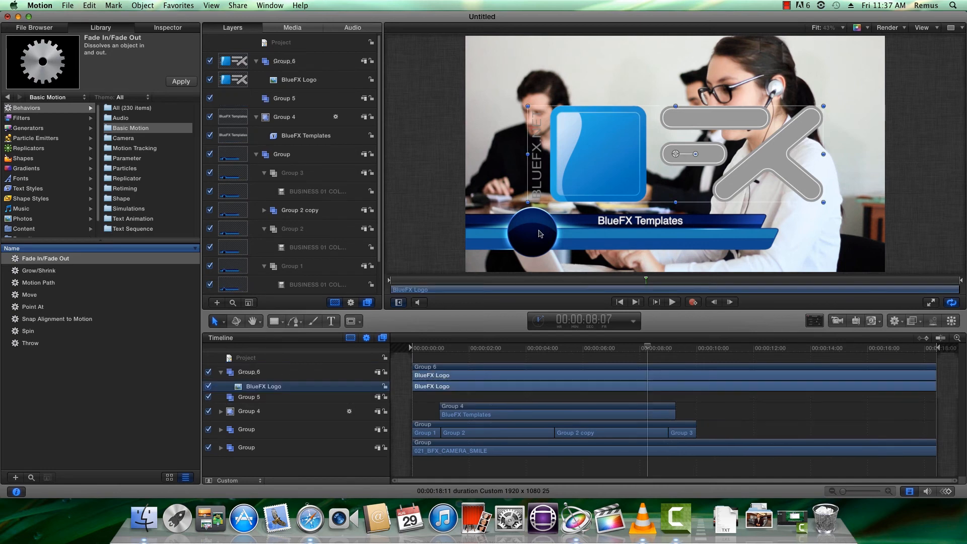
pyautogui.moveTo(527, 107); pyautogui.dragTo(528, 235)
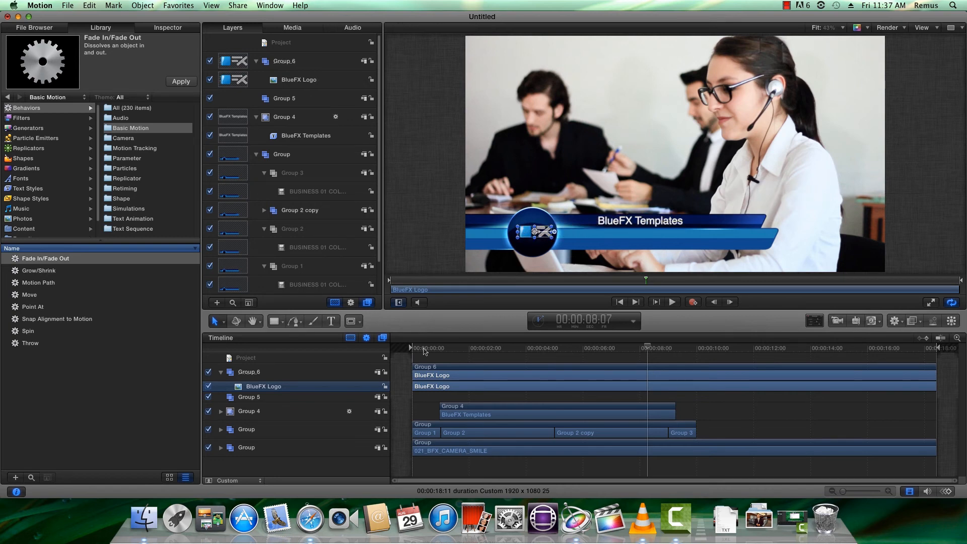
# - Trim the logo's group to about 7 seconds, align its start with the text, and apply Fade In/Fade Out to it
pyautogui.moveTo(935, 387); pyautogui.dragTo(612, 381)
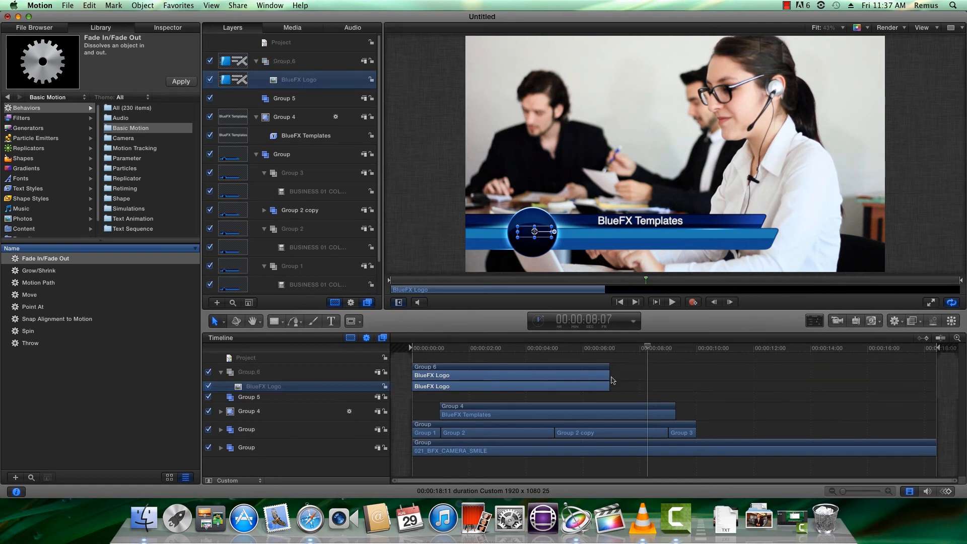
pyautogui.moveTo(534, 371); pyautogui.dragTo(567, 373)
pyautogui.click(443, 348)
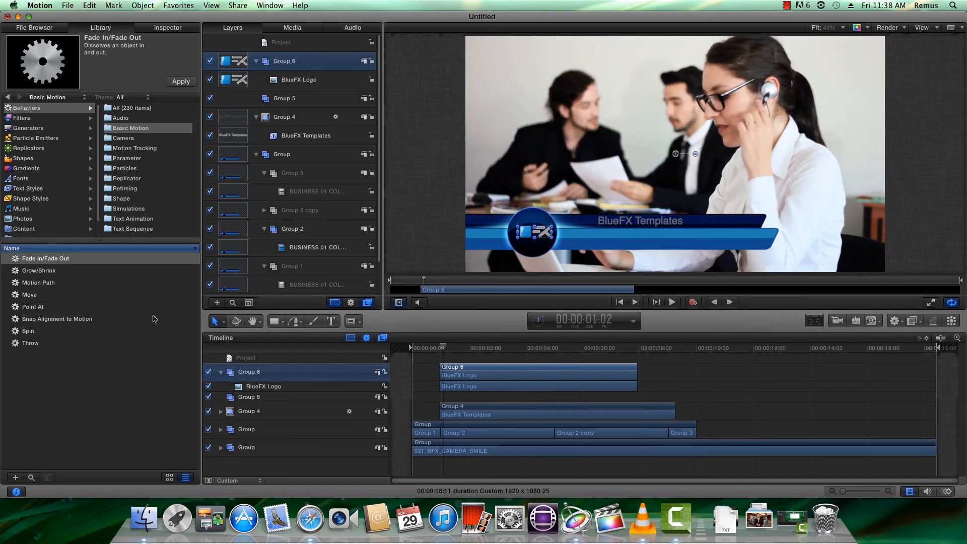
pyautogui.moveTo(64, 262); pyautogui.dragTo(688, 347)
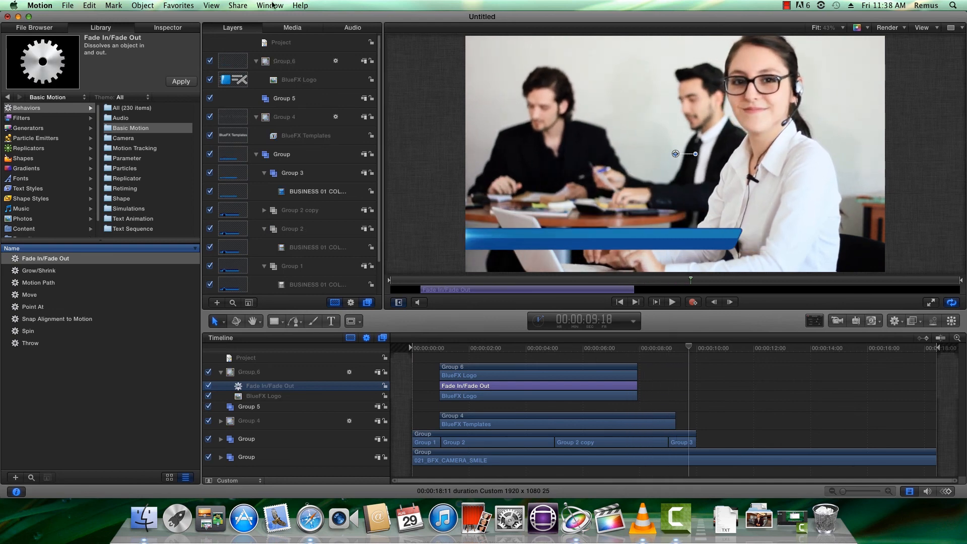
# - Go through the H.264 QuickTime movie export up to choosing the save location, and cancel without exporting
pyautogui.click(249, 6)
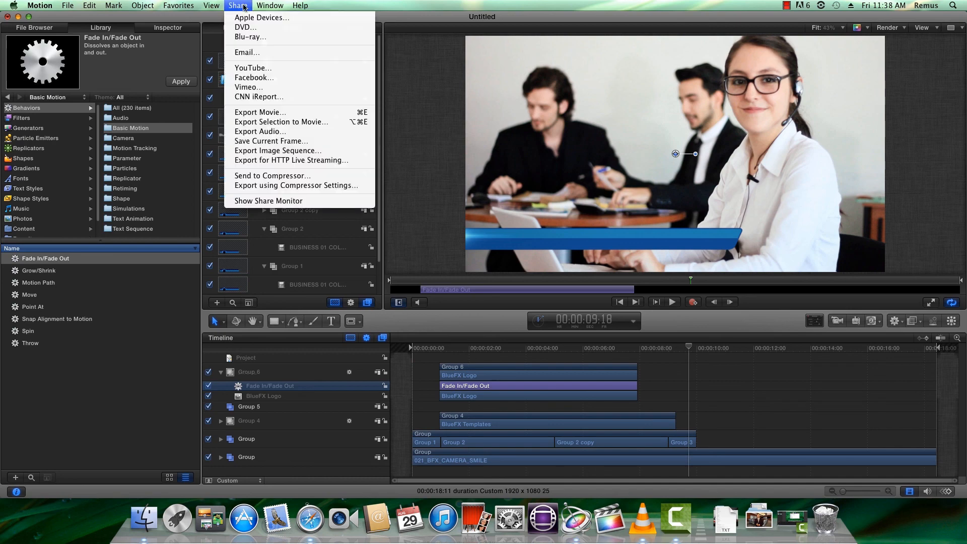
pyautogui.click(261, 112)
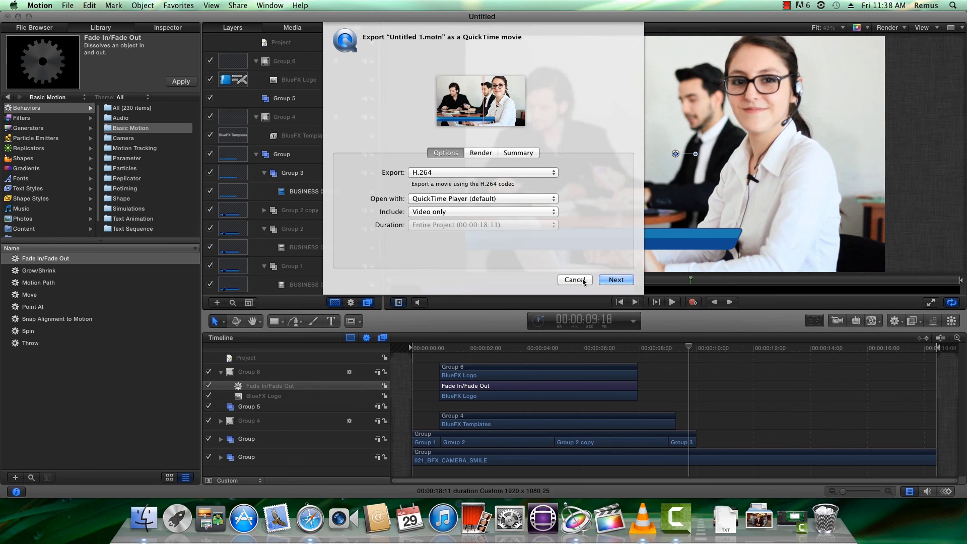
pyautogui.click(616, 280)
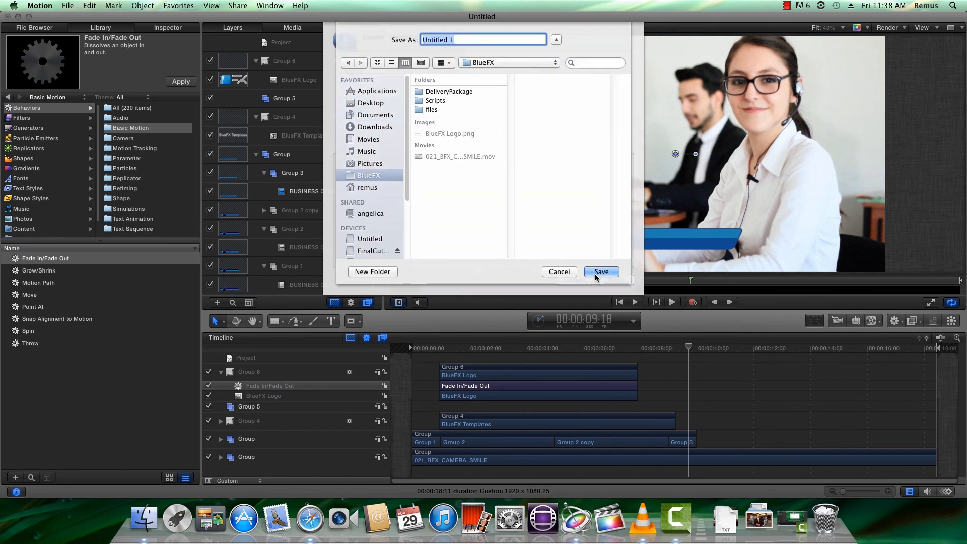
pyautogui.click(558, 272)
pyautogui.click(573, 277)
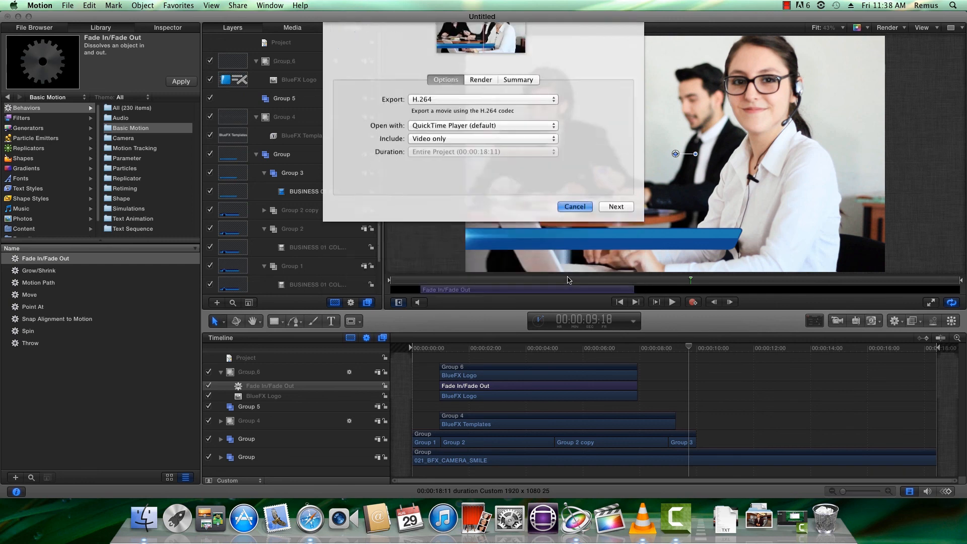